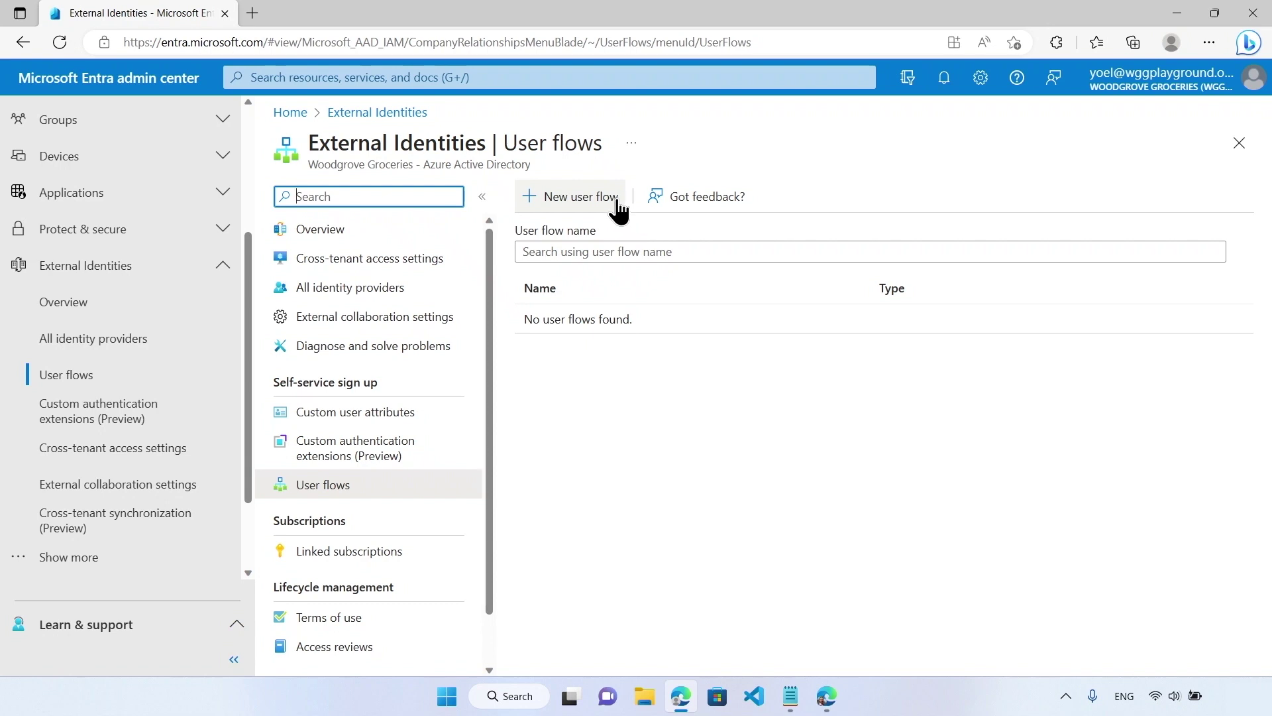
Start a new user flow named SignInOrSignUp with Google, Facebook and Email Accounts as identity providers
{"action": "left_click", "coordinate": [618, 201]}
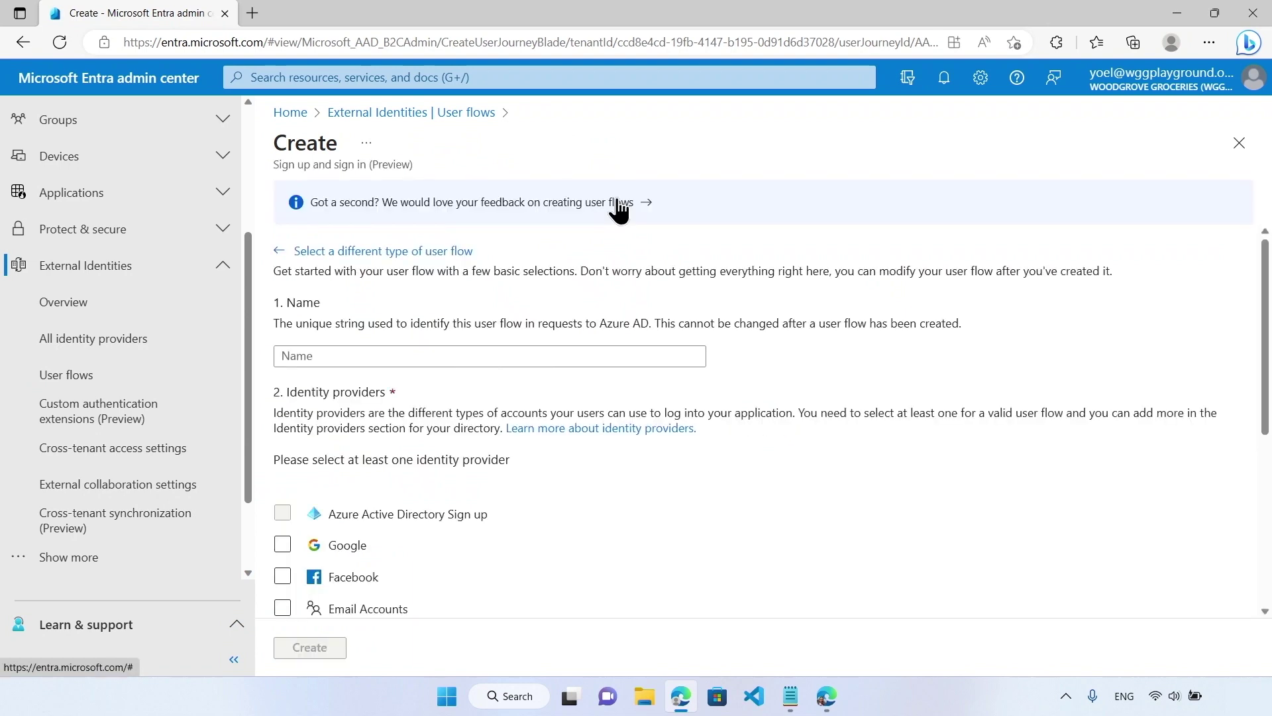
{"action": "left_click", "coordinate": [666, 355]}
{"action": "type", "text": "SignInOrSignUp"}
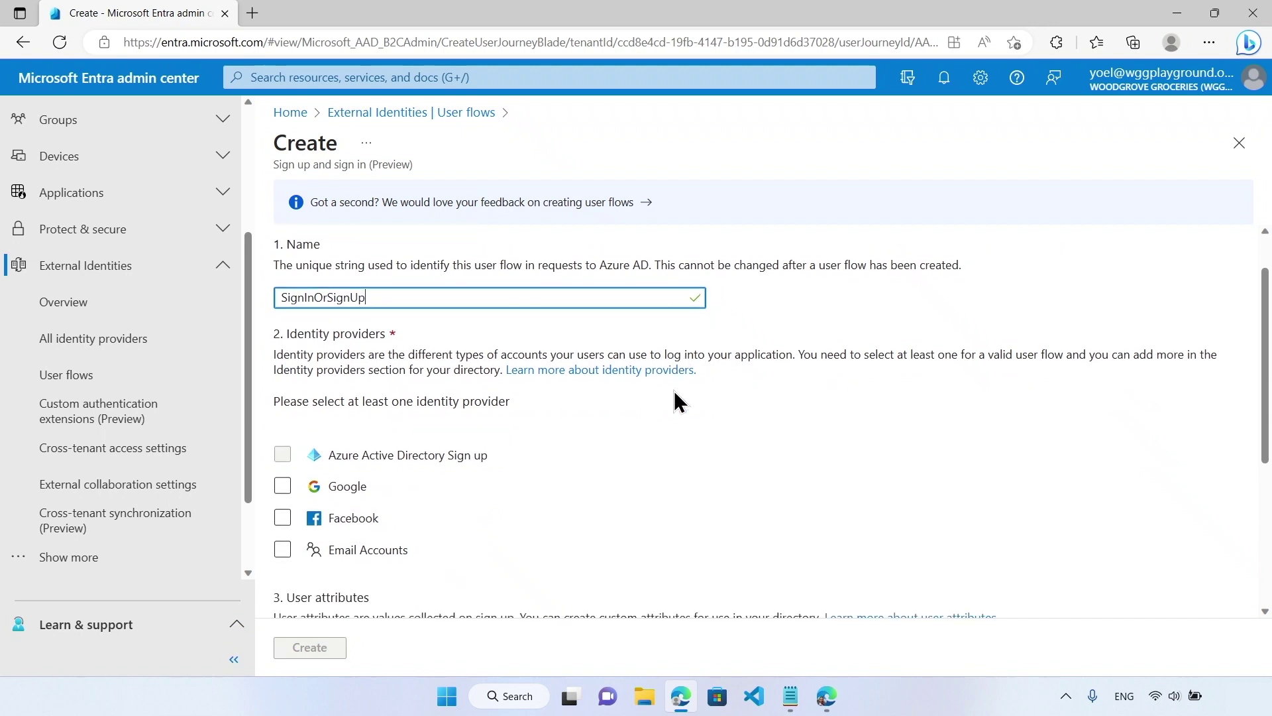
{"action": "scroll", "coordinate": [673, 398], "scroll_direction": "down", "scroll_amount": 3}
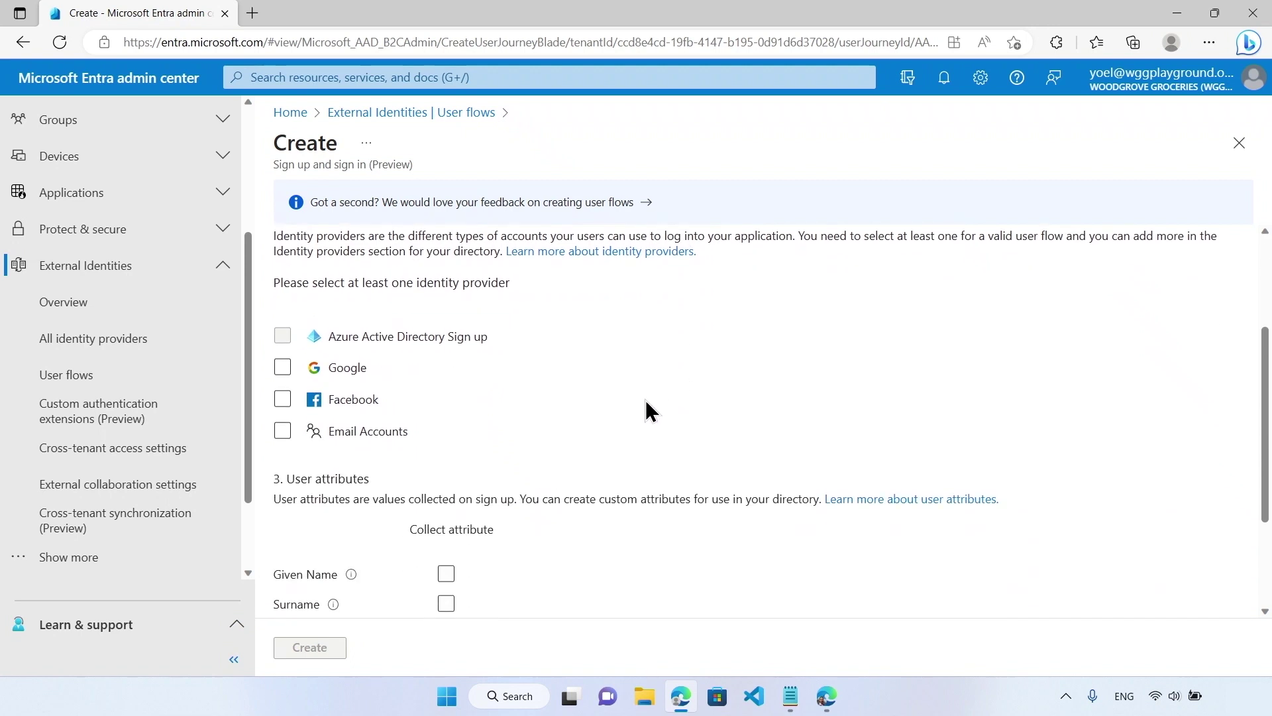
{"action": "left_click", "coordinate": [283, 367]}
{"action": "left_click", "coordinate": [282, 398]}
{"action": "left_click", "coordinate": [283, 430]}
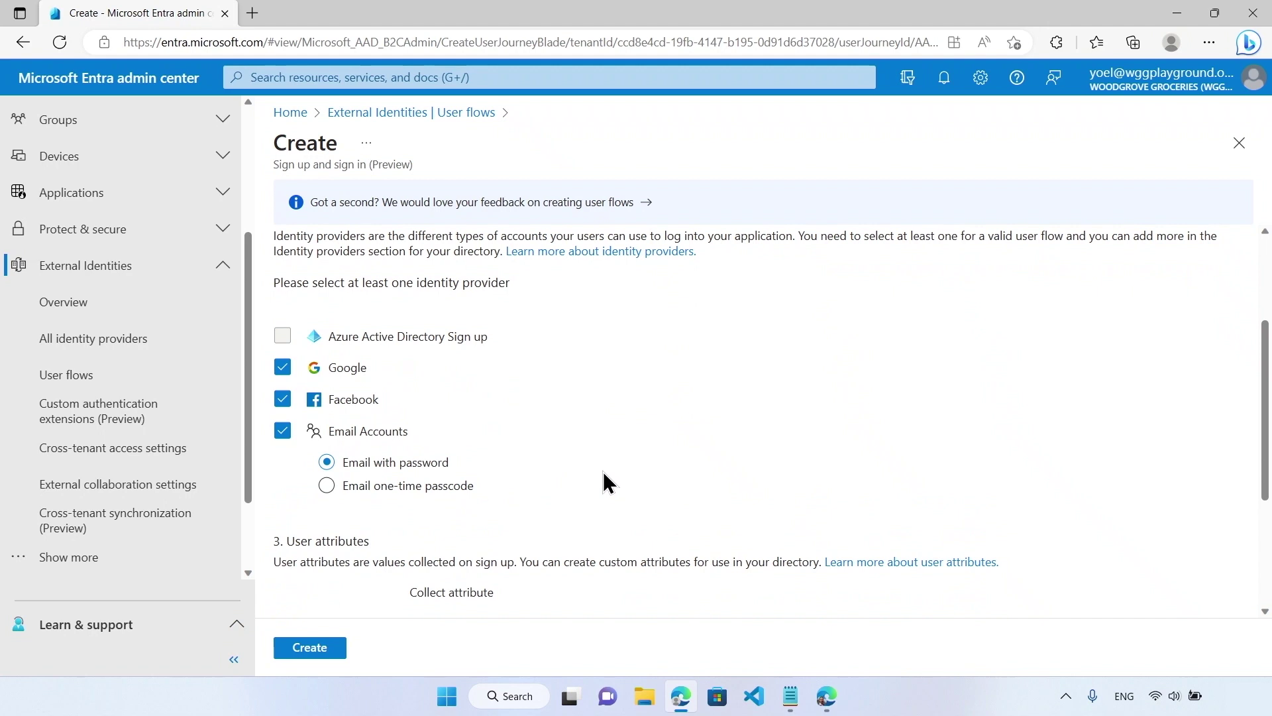
Collect the Given Name, Surname, City, Country/Region and Display Name attributes on sign-up
{"action": "scroll", "coordinate": [603, 471], "scroll_direction": "down", "scroll_amount": 3}
{"action": "left_click", "coordinate": [446, 414]}
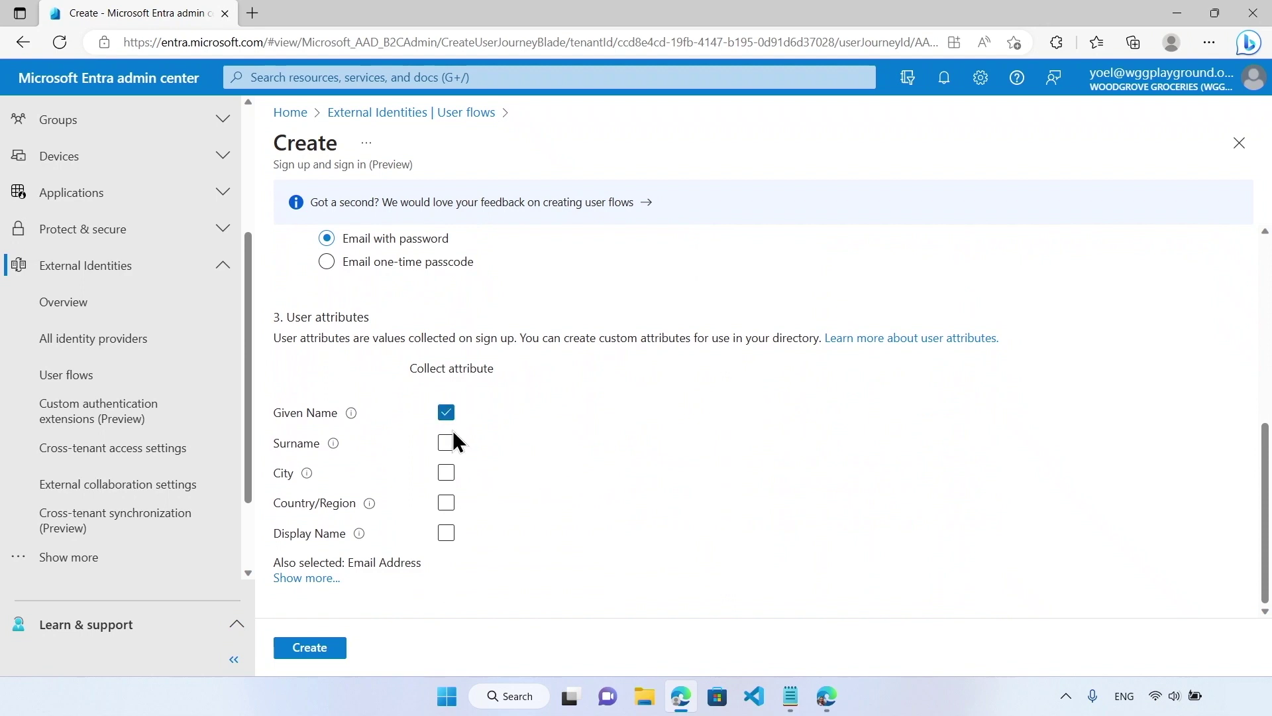
{"action": "left_click", "coordinate": [447, 444]}
{"action": "left_click", "coordinate": [447, 474]}
{"action": "left_click", "coordinate": [446, 502]}
{"action": "left_click", "coordinate": [446, 534]}
Add the Special diet attribute to the collected user attributes and create the user flow
{"action": "left_click", "coordinate": [324, 578]}
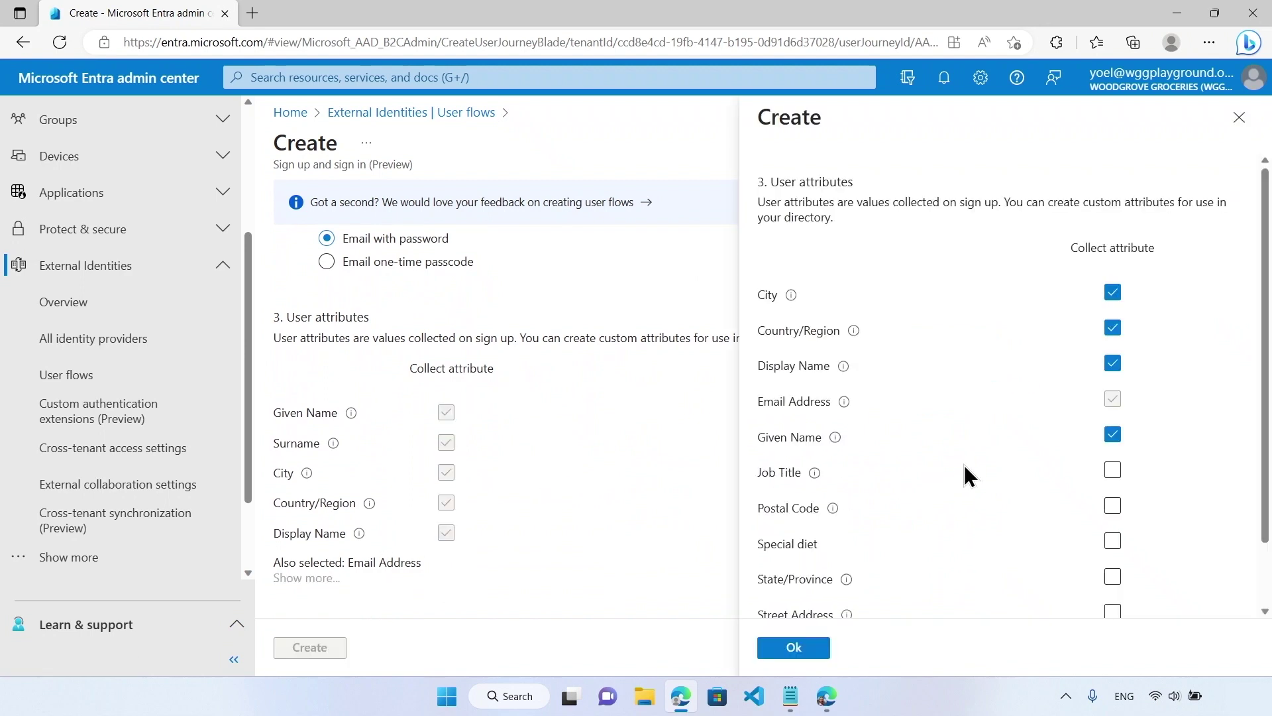
{"action": "scroll", "coordinate": [965, 474], "scroll_direction": "down", "scroll_amount": 1}
{"action": "left_click", "coordinate": [1113, 472]}
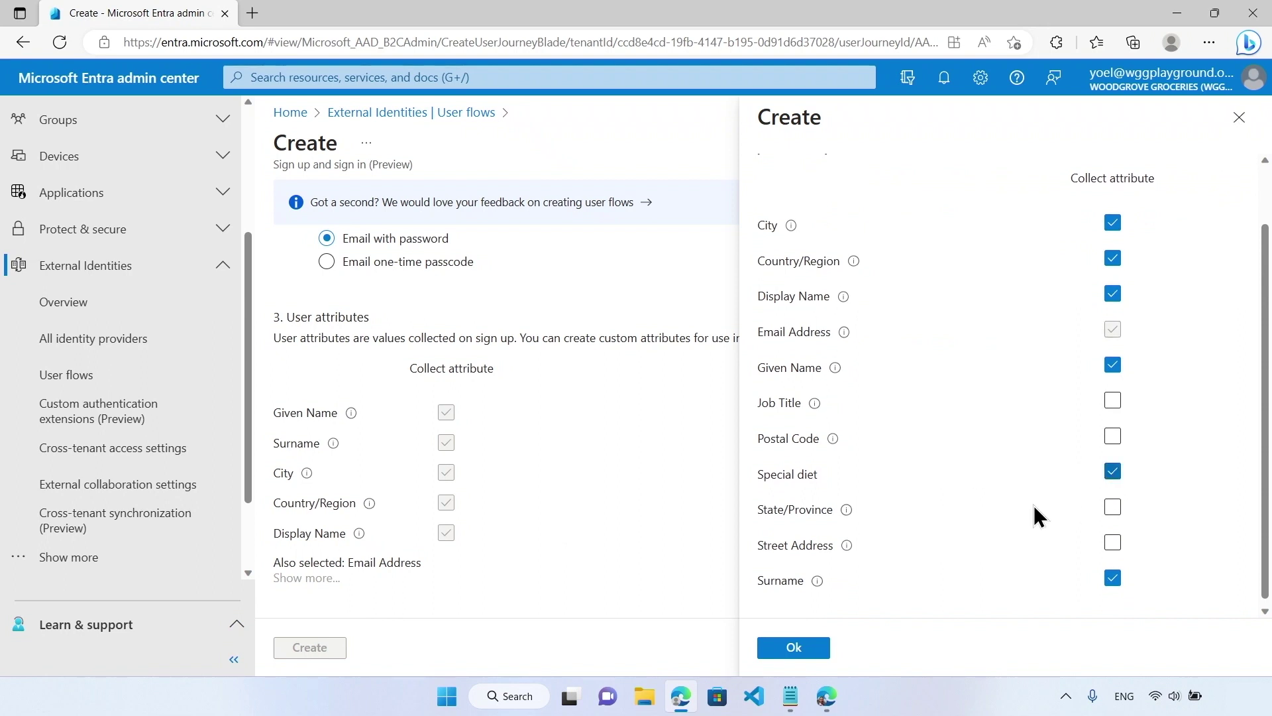
{"action": "left_click", "coordinate": [810, 649]}
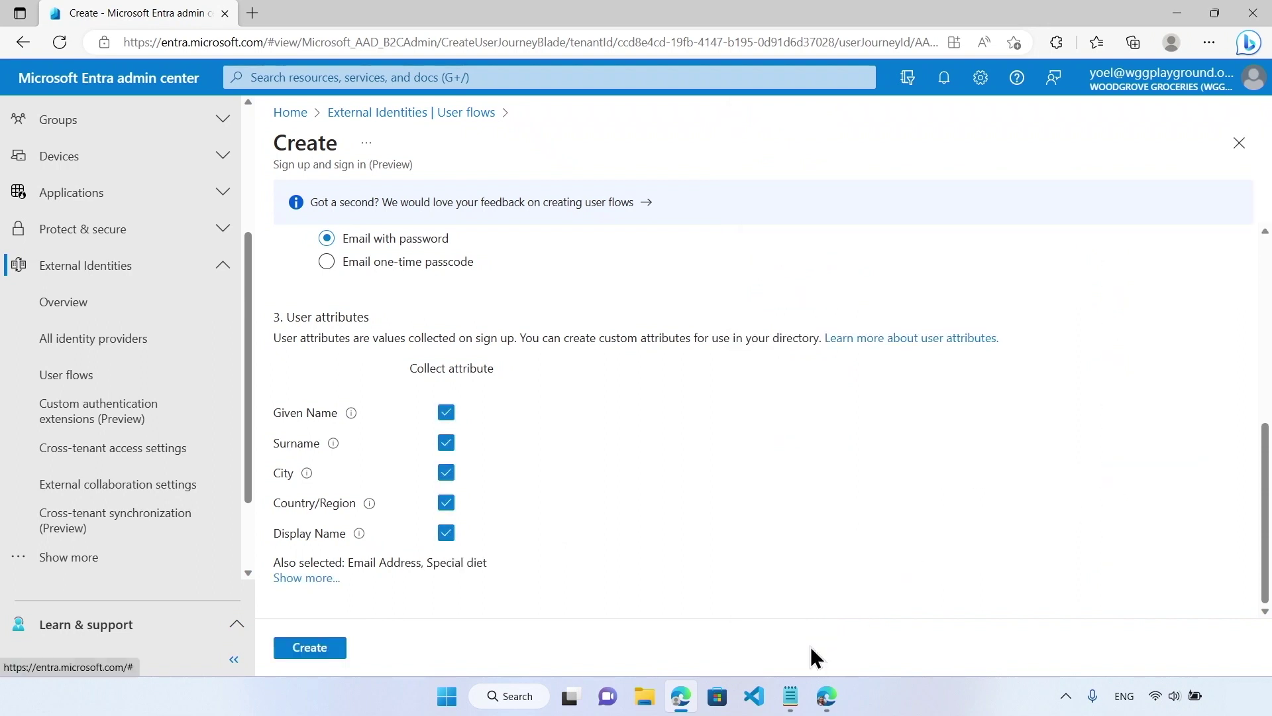
{"action": "left_click", "coordinate": [328, 652]}
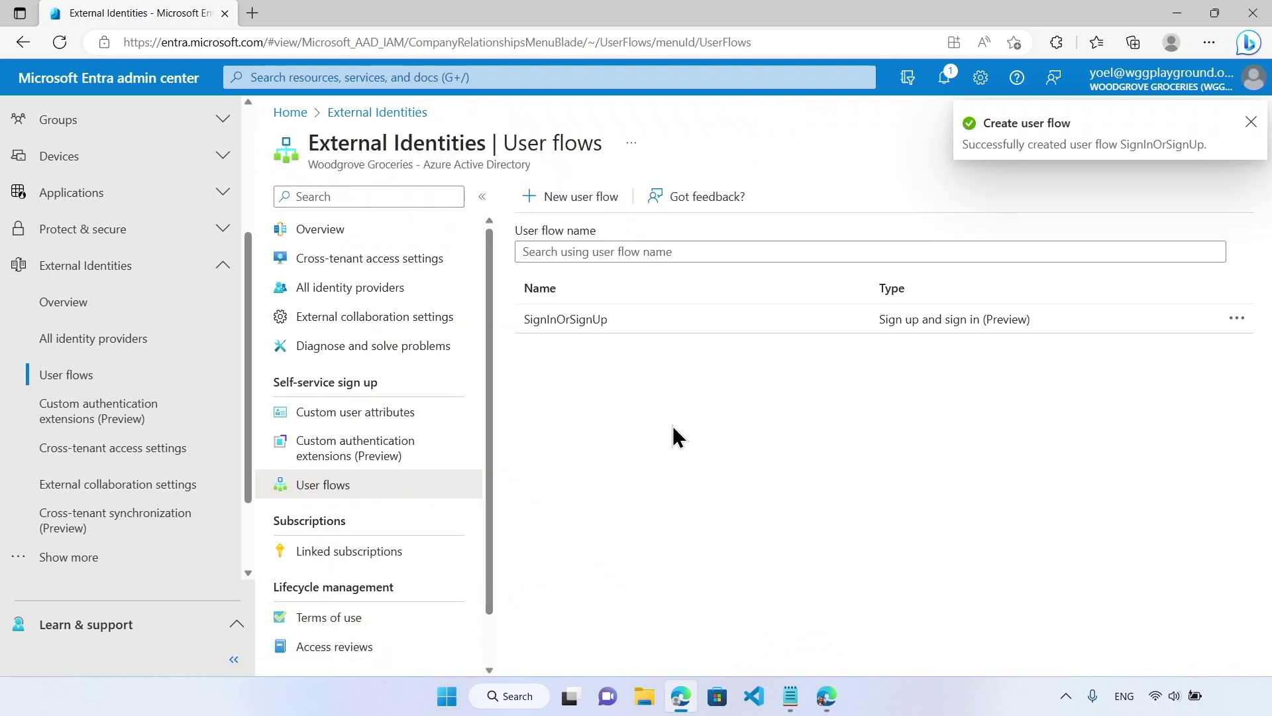
Assign the Post attribute collection custom extension to SignInOrSignUp for when a user submits their information, and save it
{"action": "left_click", "coordinate": [673, 334]}
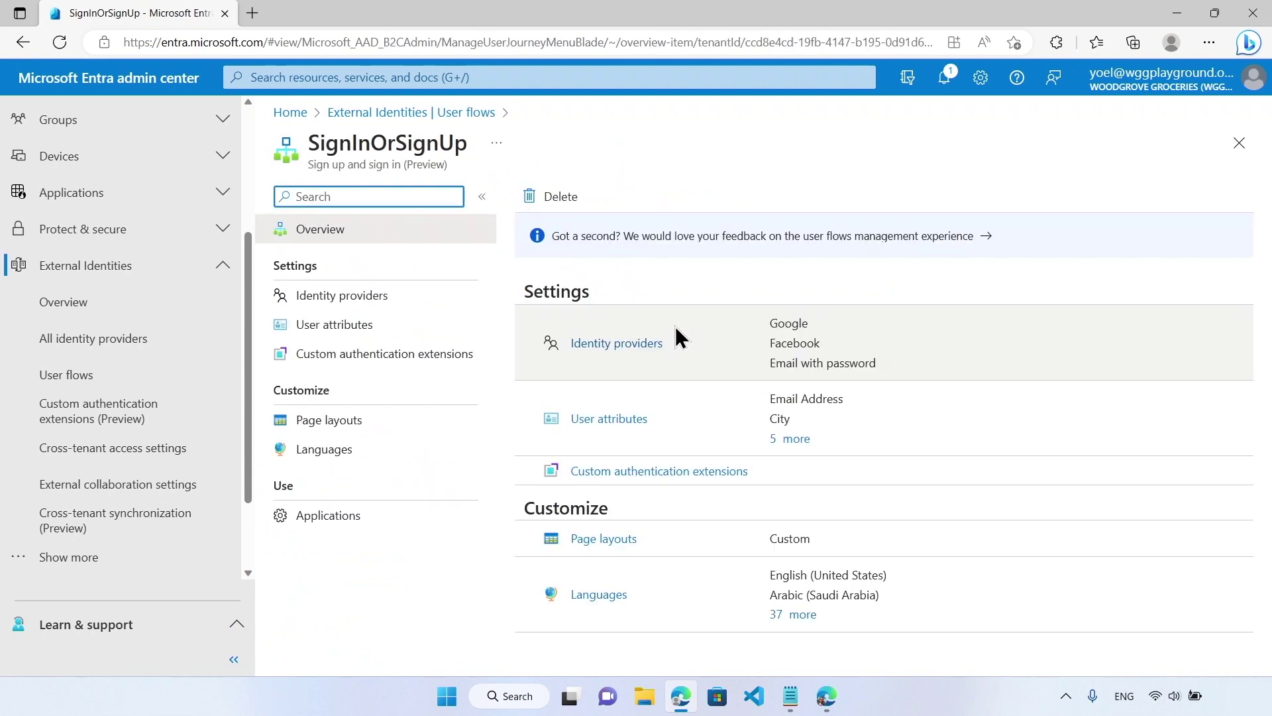
{"action": "left_click", "coordinate": [458, 363]}
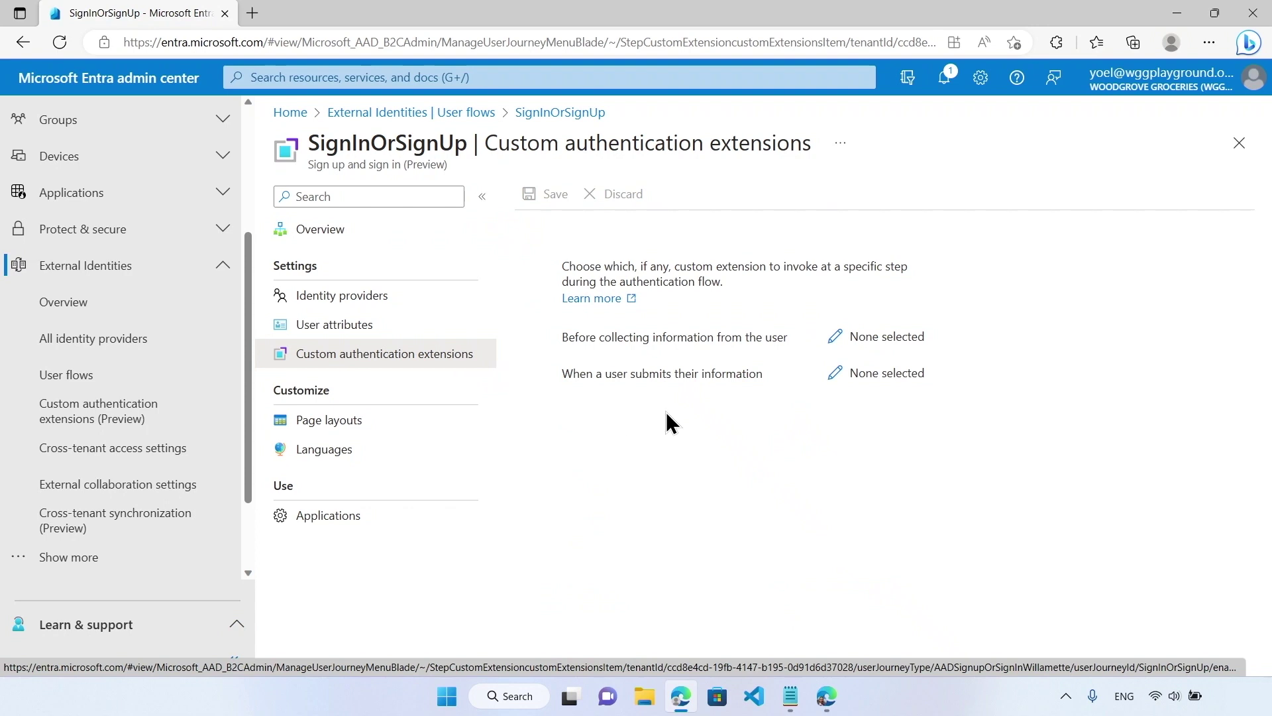
{"action": "left_click", "coordinate": [885, 374]}
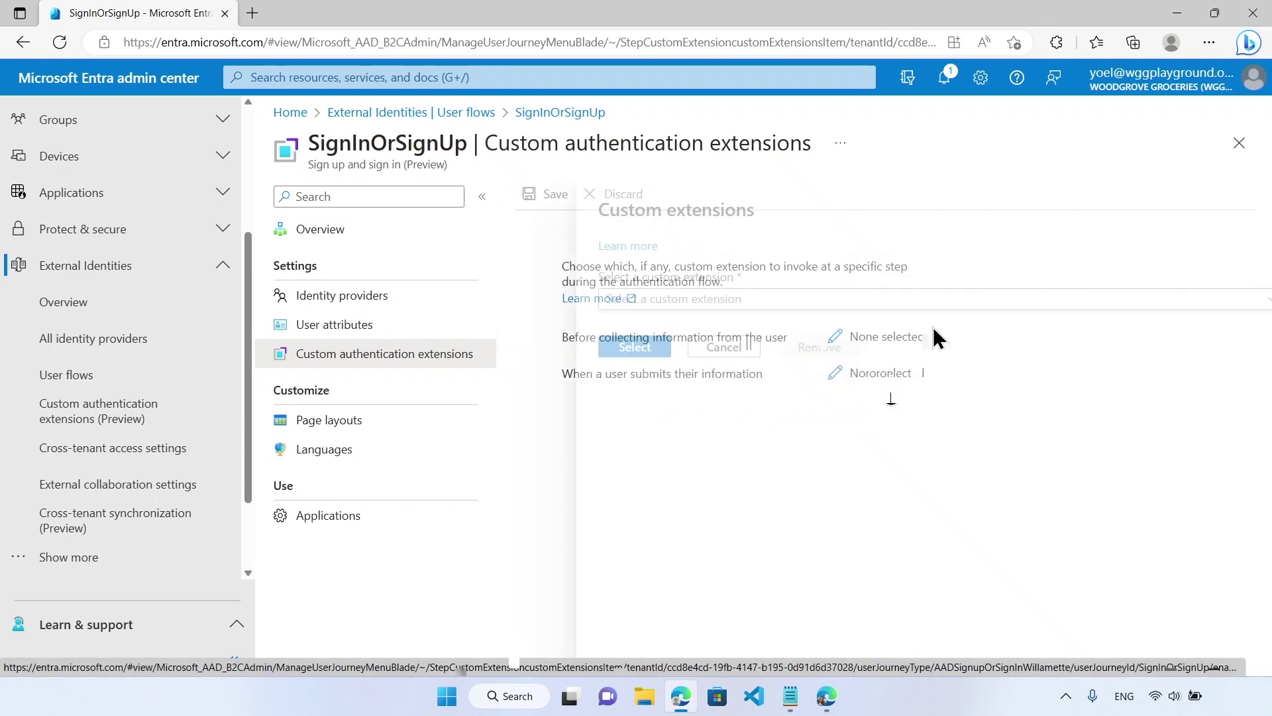
{"action": "left_click", "coordinate": [934, 299]}
{"action": "left_click", "coordinate": [949, 343]}
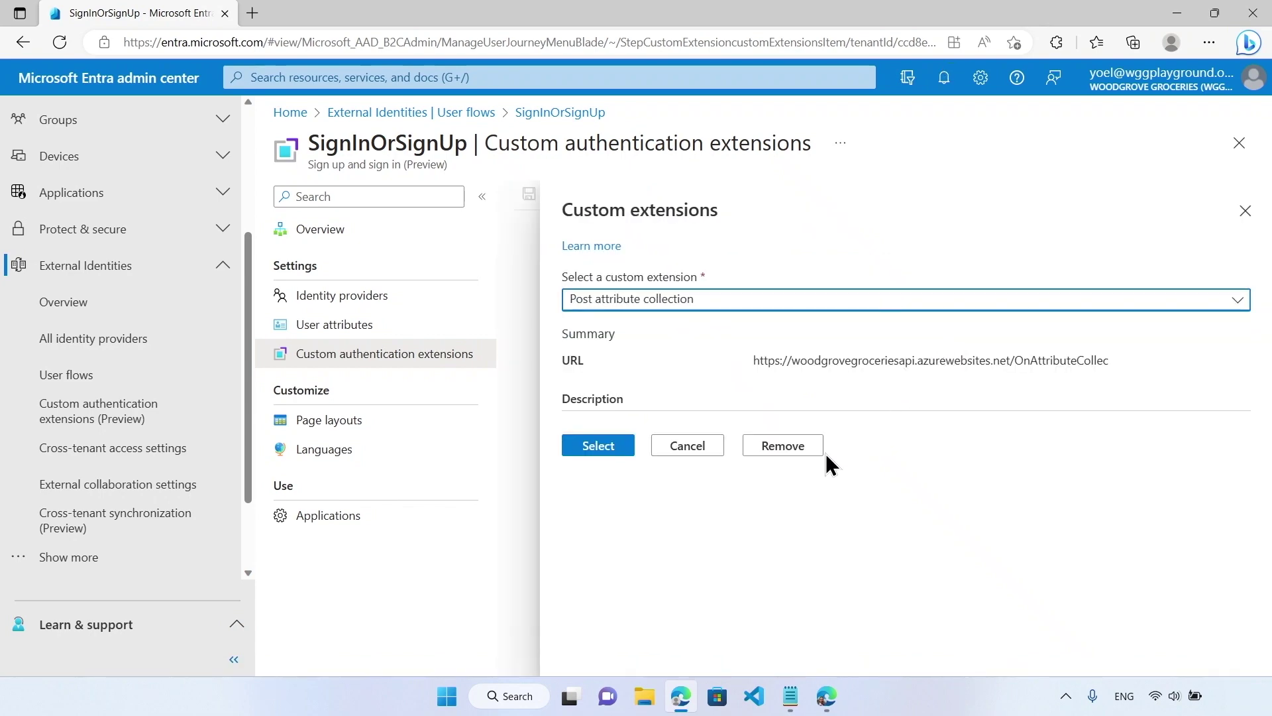
{"action": "left_click", "coordinate": [622, 448]}
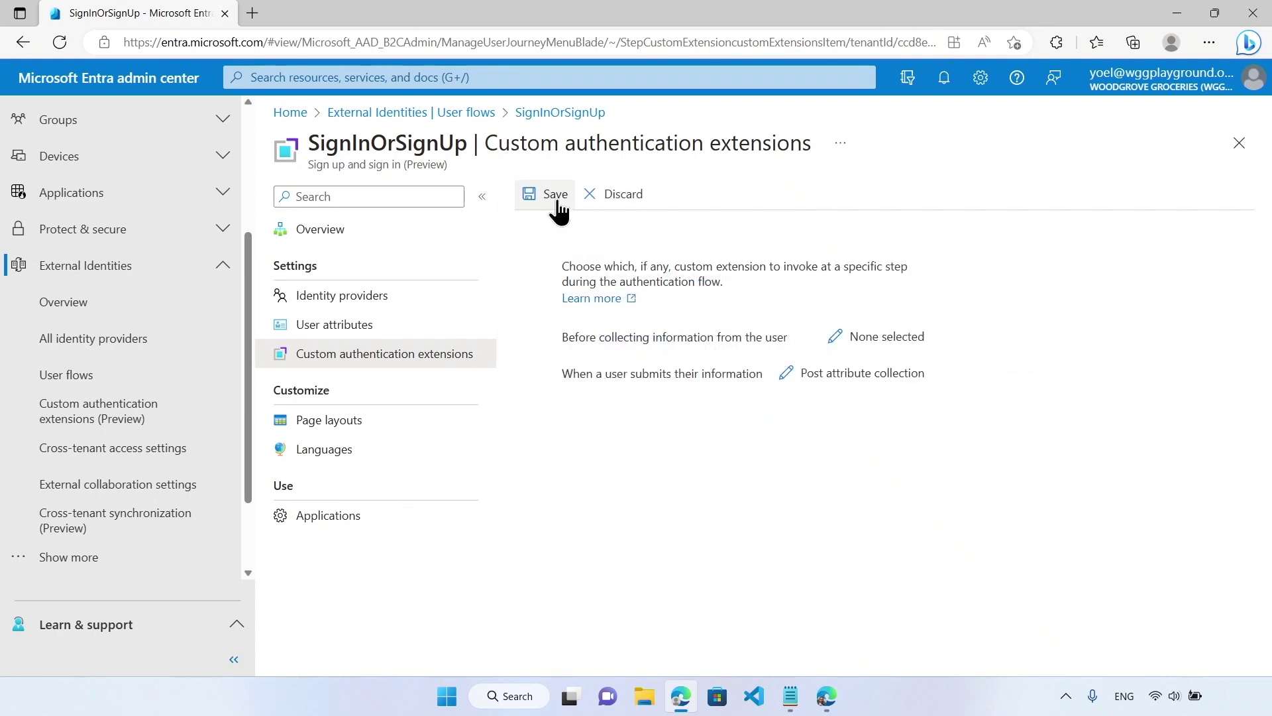
{"action": "left_click", "coordinate": [530, 195]}
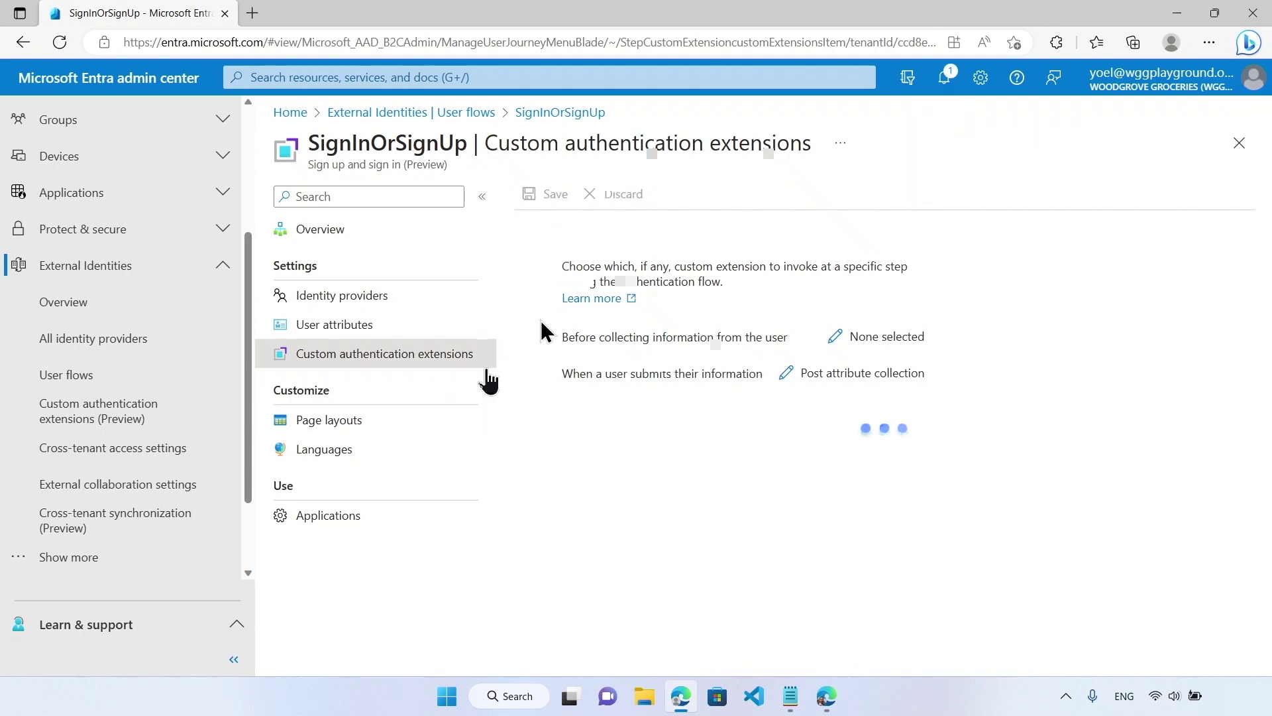
In the user flow's page layout, move the Display Name attribute directly below Email Address
{"action": "left_click", "coordinate": [416, 425]}
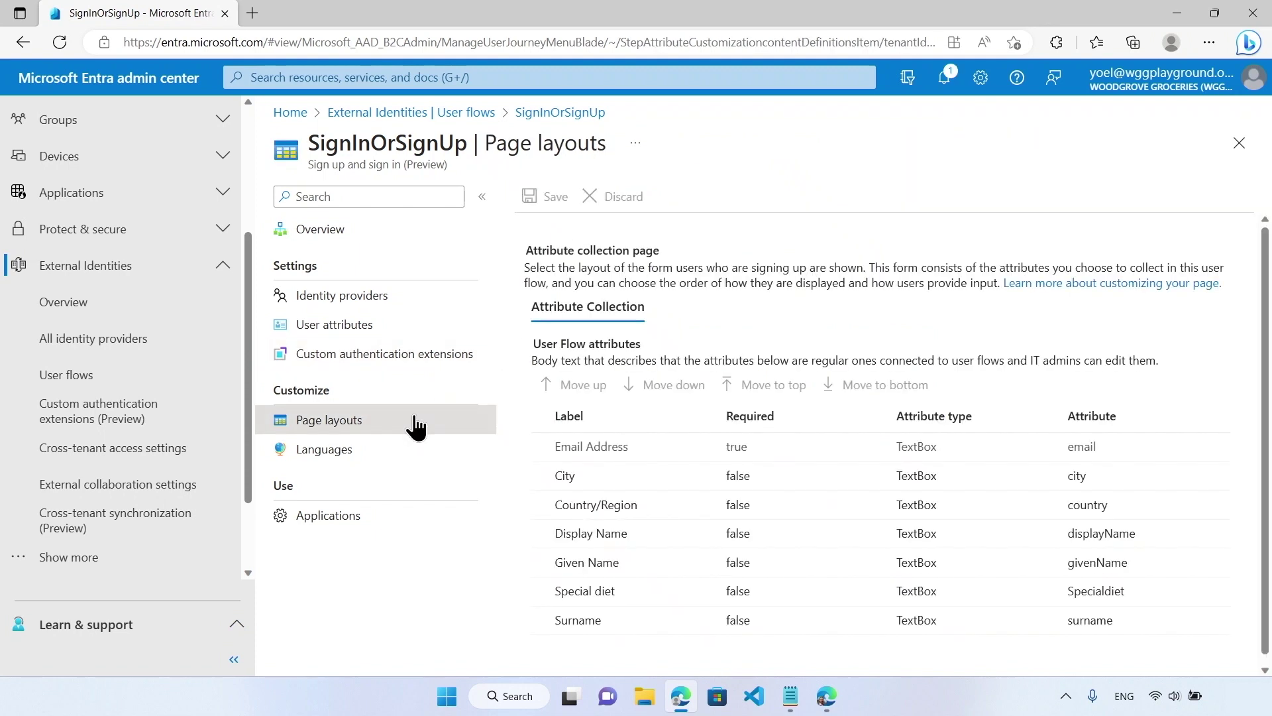
{"action": "left_click", "coordinate": [679, 523]}
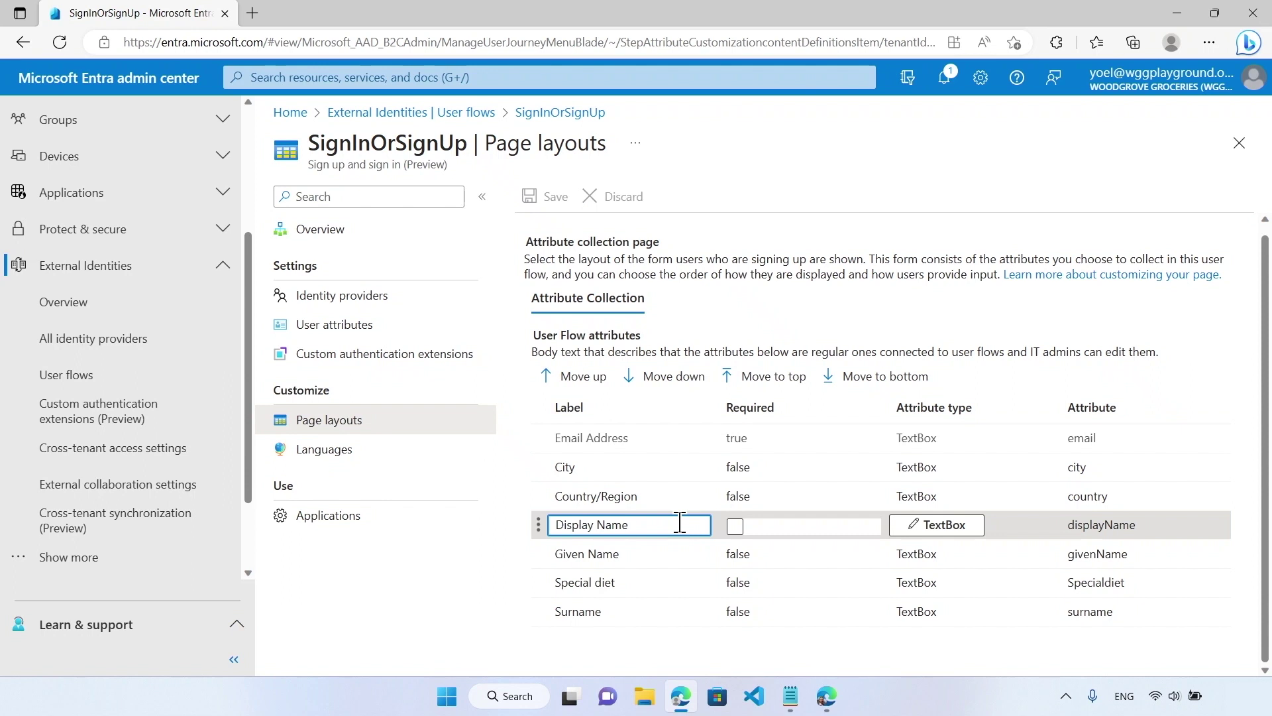
{"action": "left_click", "coordinate": [593, 378]}
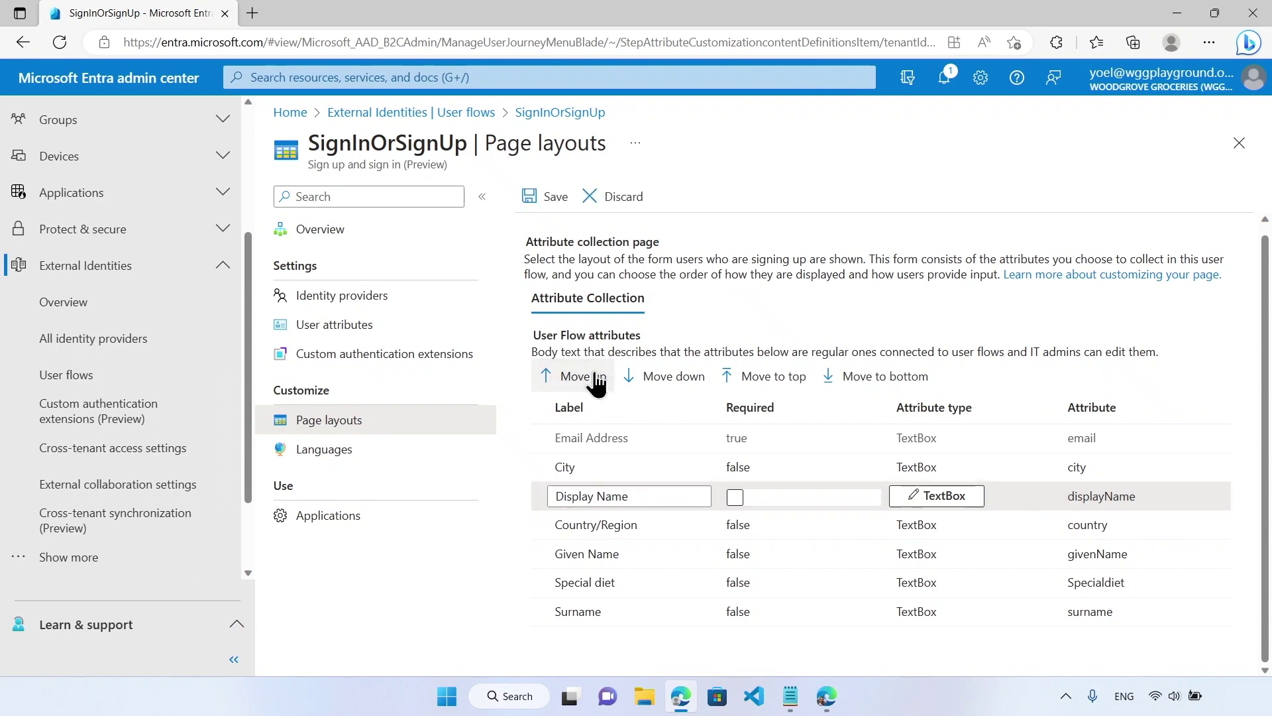
{"action": "left_click", "coordinate": [596, 379]}
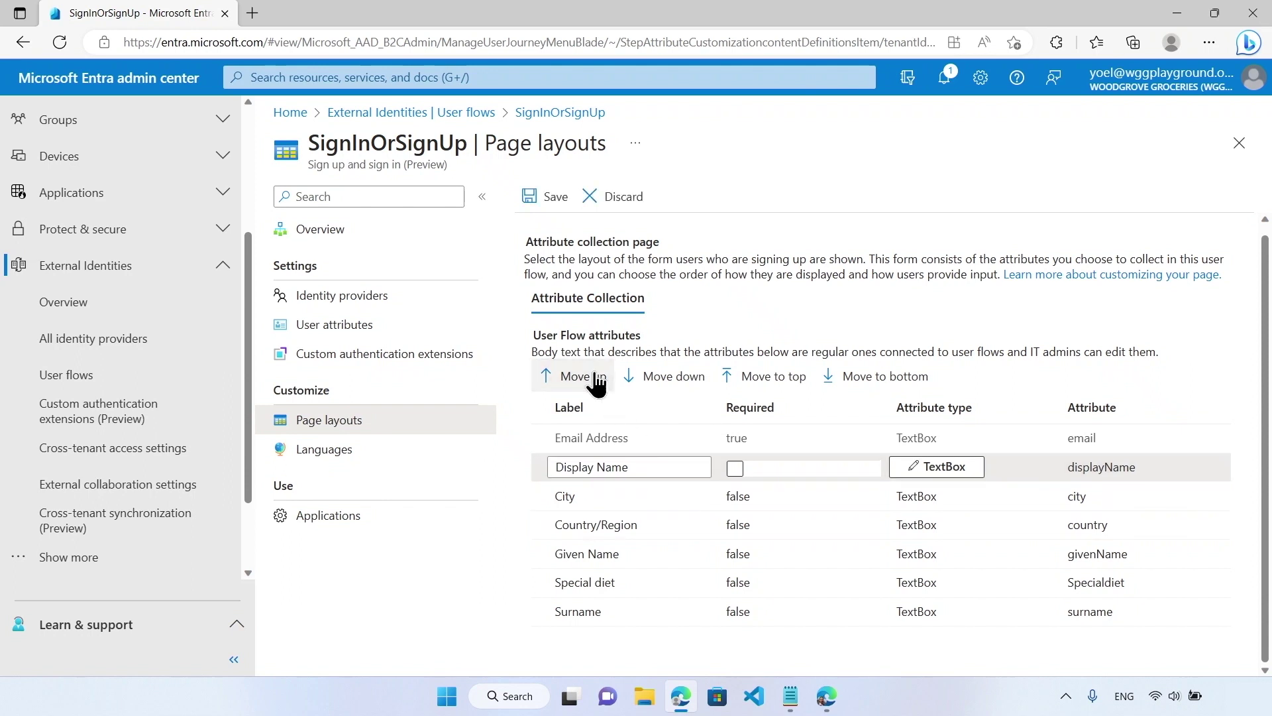
Move the Given Name and Surname attributes up so they follow Display Name in that order
{"action": "left_click", "coordinate": [659, 530]}
{"action": "left_click", "coordinate": [660, 551]}
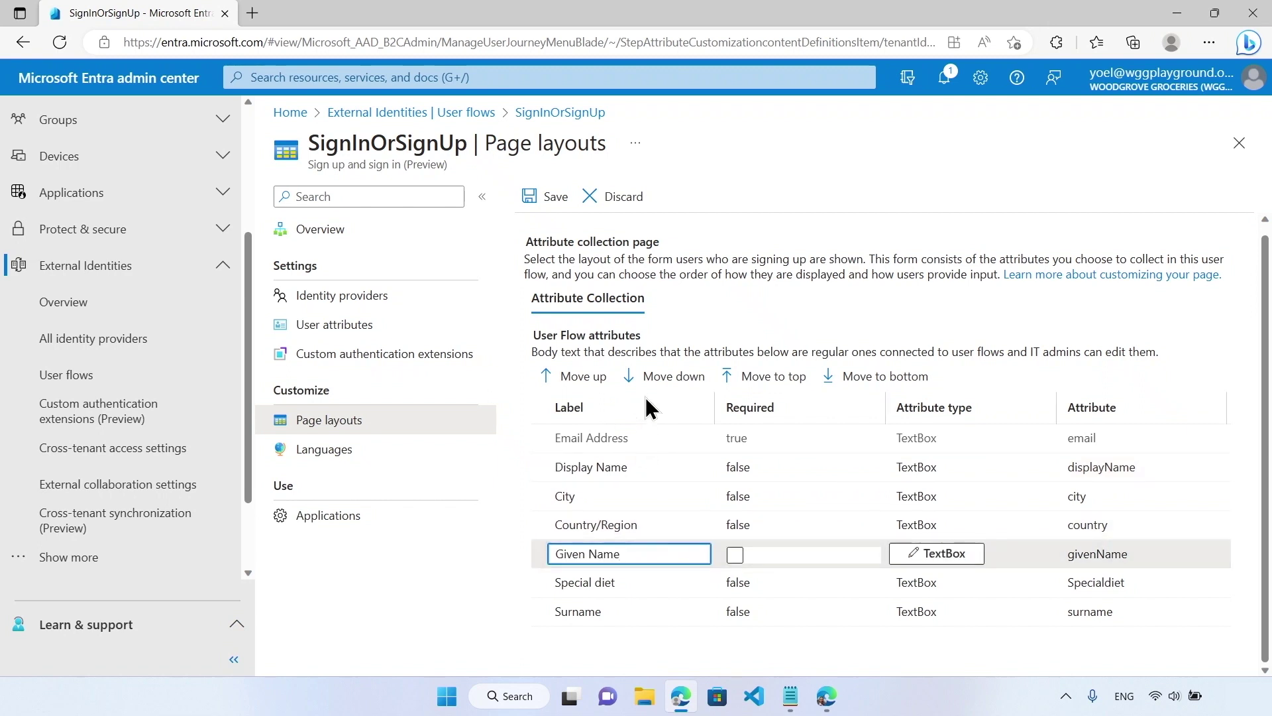
{"action": "left_click", "coordinate": [600, 378]}
{"action": "left_click", "coordinate": [600, 378]}
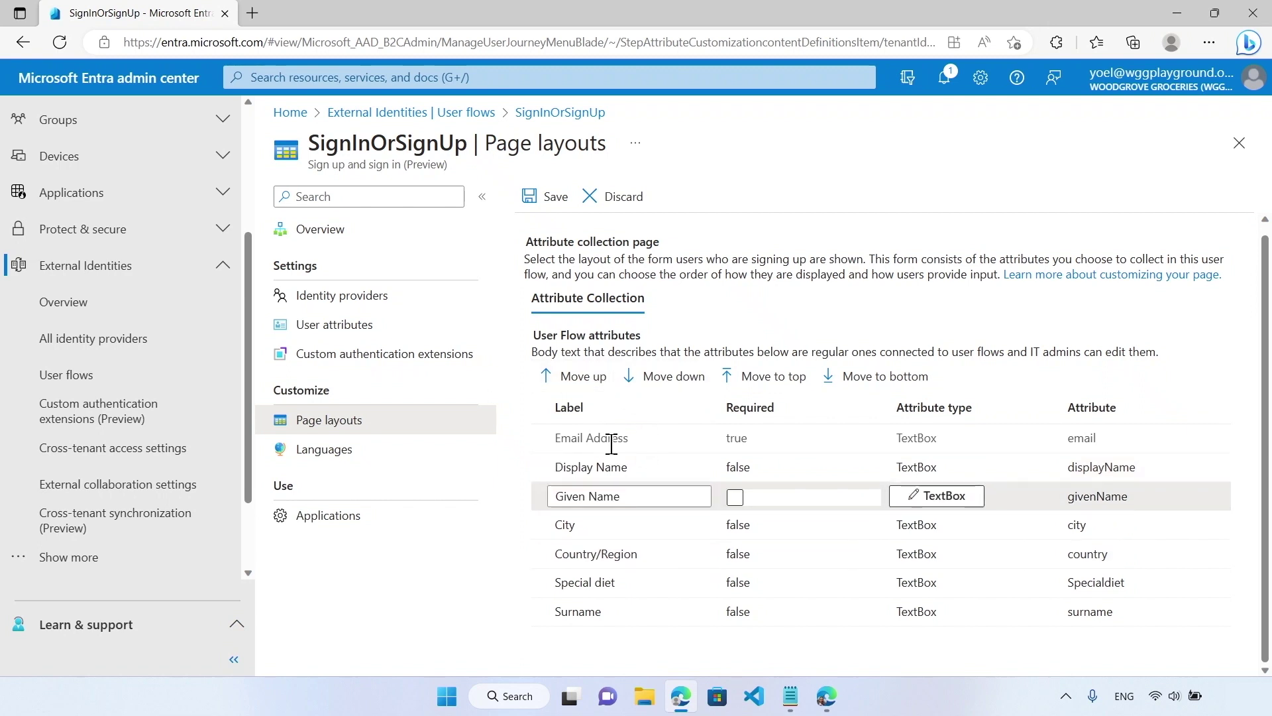
{"action": "left_click", "coordinate": [625, 609]}
{"action": "left_click", "coordinate": [591, 377]}
{"action": "left_click", "coordinate": [592, 378]}
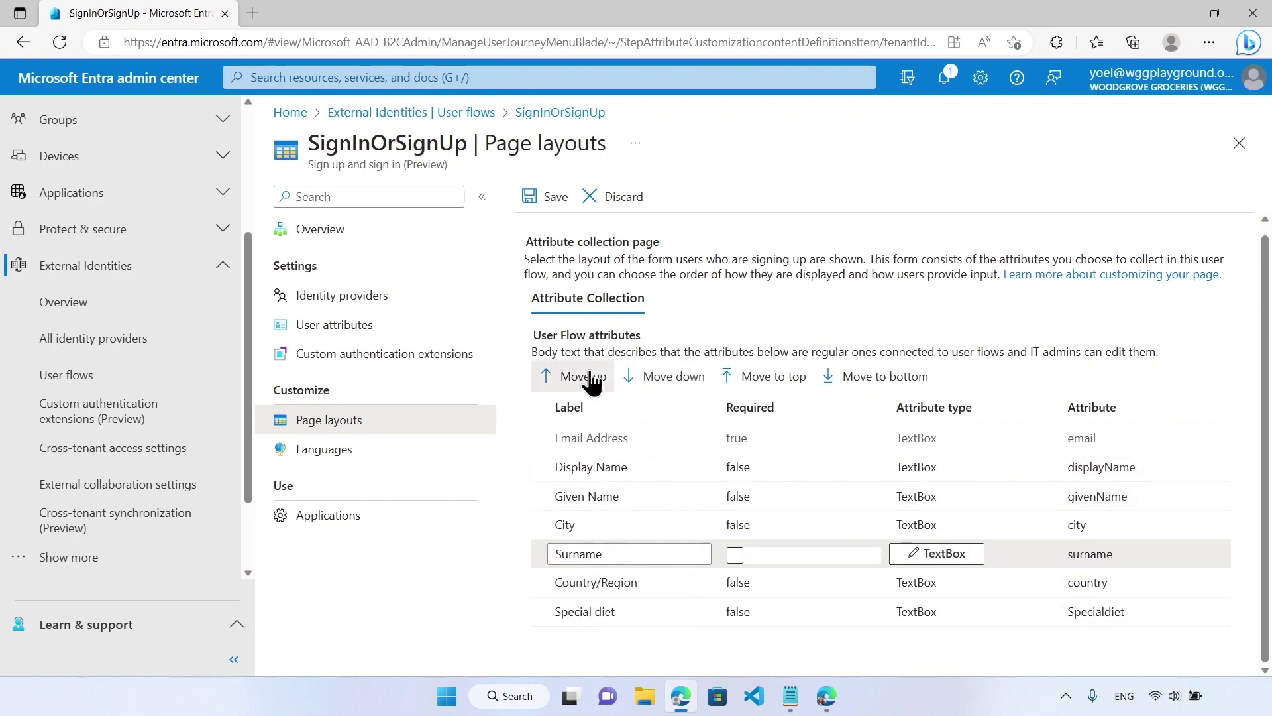
{"action": "left_click", "coordinate": [592, 379]}
Move the Country/Region attribute above City and set its user input type to RadioSingleSelect
{"action": "left_click", "coordinate": [646, 583]}
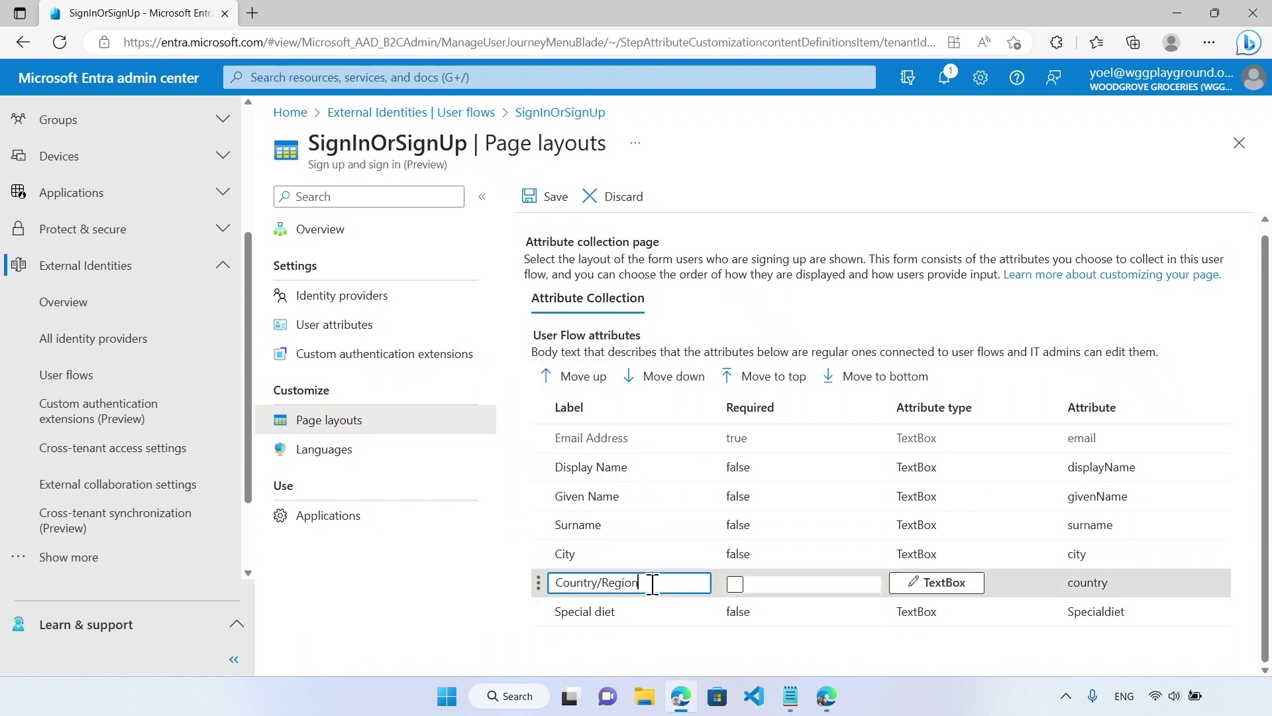
{"action": "left_click", "coordinate": [577, 381]}
{"action": "left_click", "coordinate": [923, 560]}
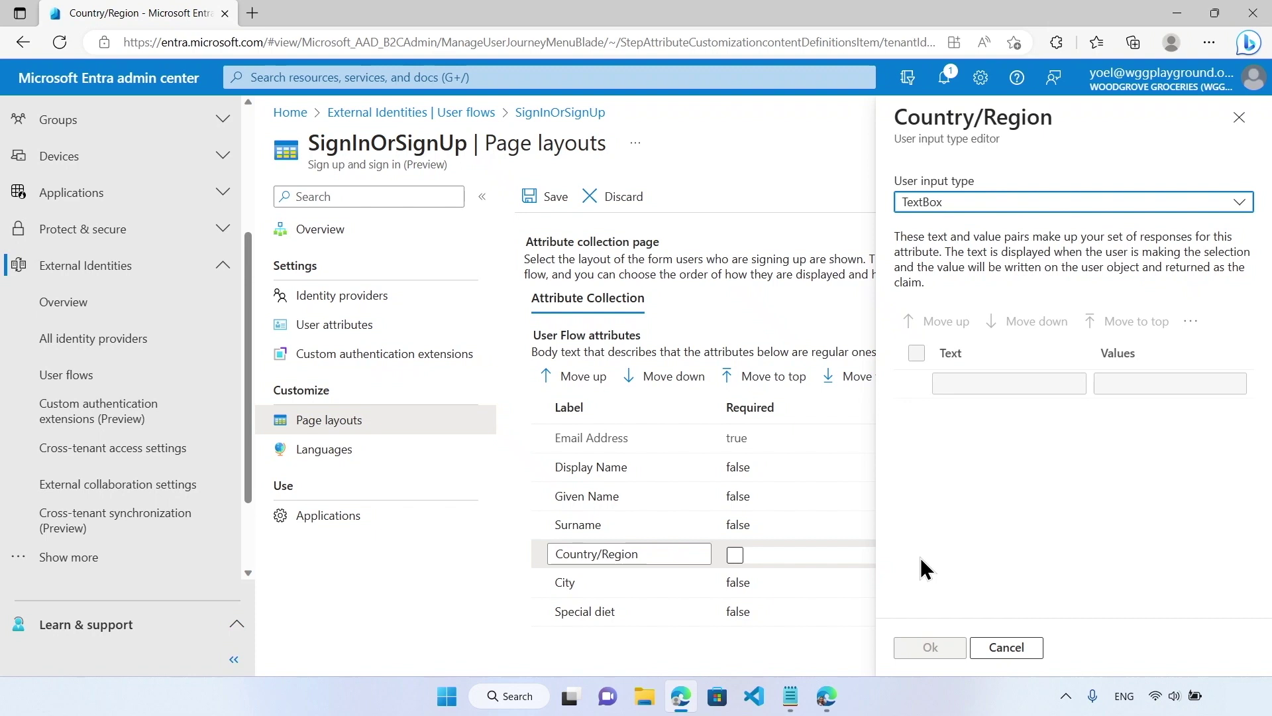
{"action": "left_click", "coordinate": [1232, 204]}
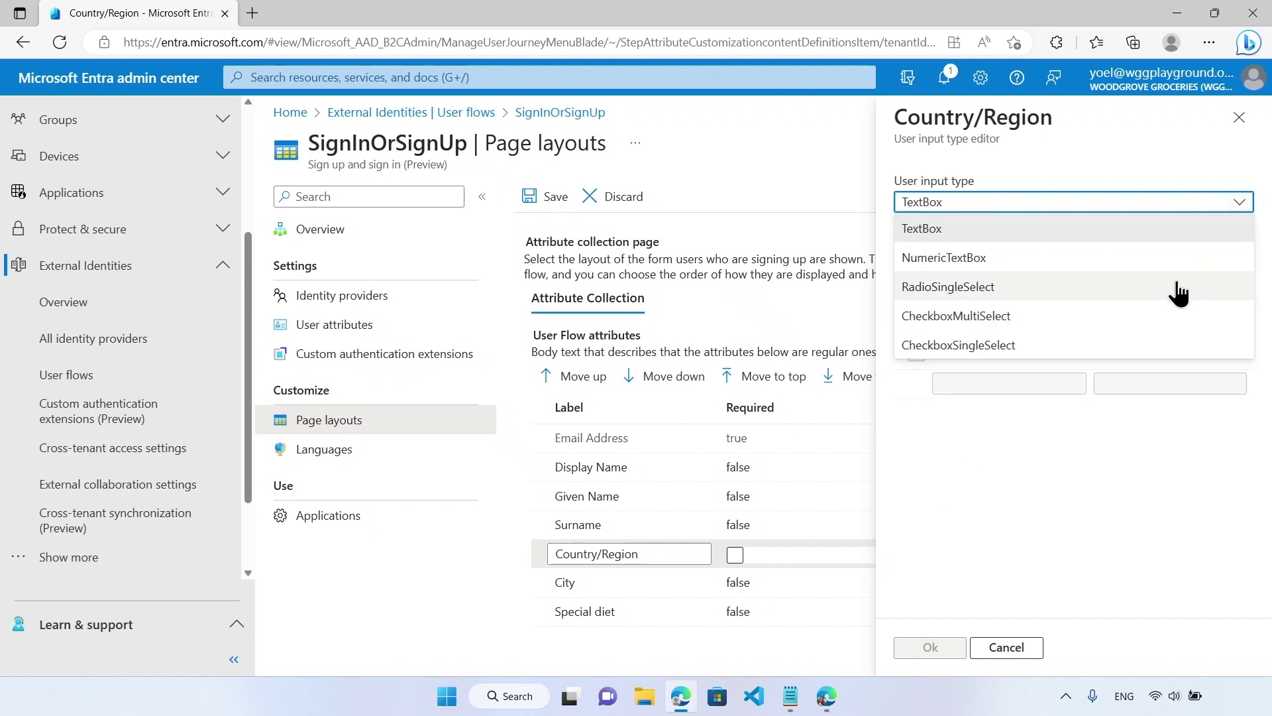
{"action": "left_click", "coordinate": [1179, 293]}
Add the Country/Region options Australia (au), Spain (es) and United States (us), and save the page layout
{"action": "left_click", "coordinate": [1053, 414]}
{"action": "type", "text": "A"}
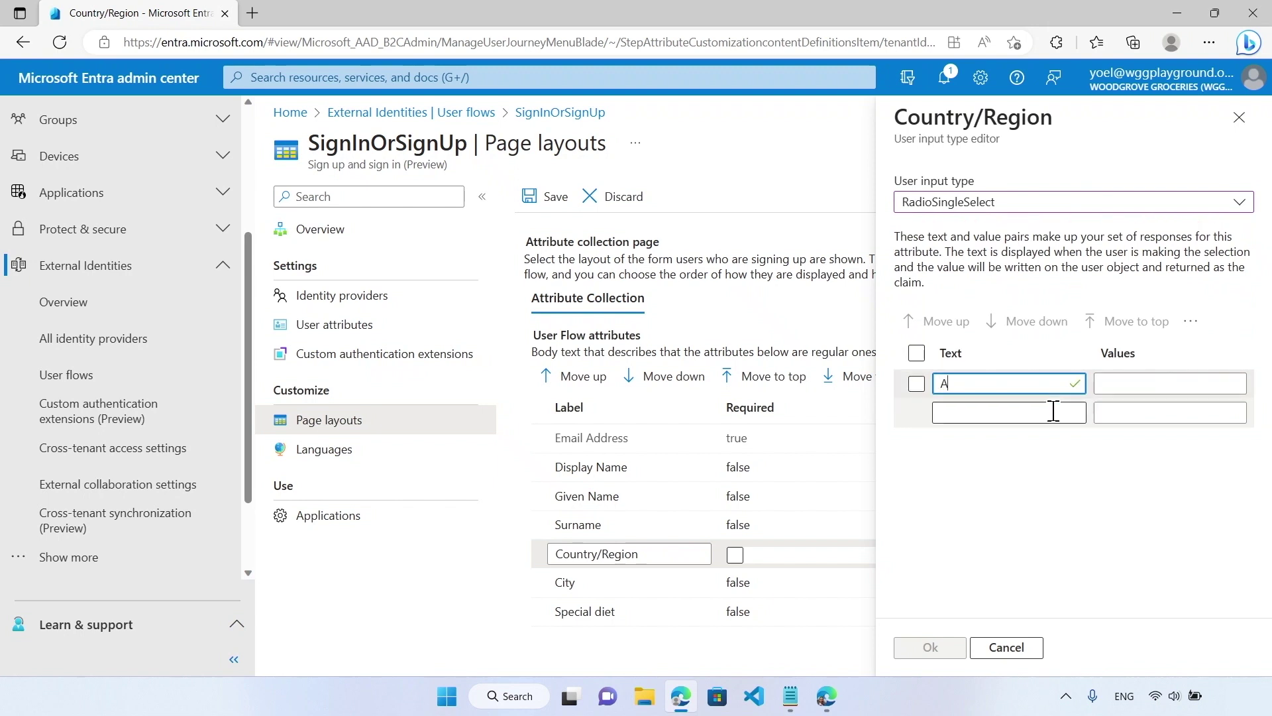
{"action": "type", "text": "ustralia"}
{"action": "key", "text": "Tab"}
{"action": "type", "text": "au"}
{"action": "key", "text": "Tab"}
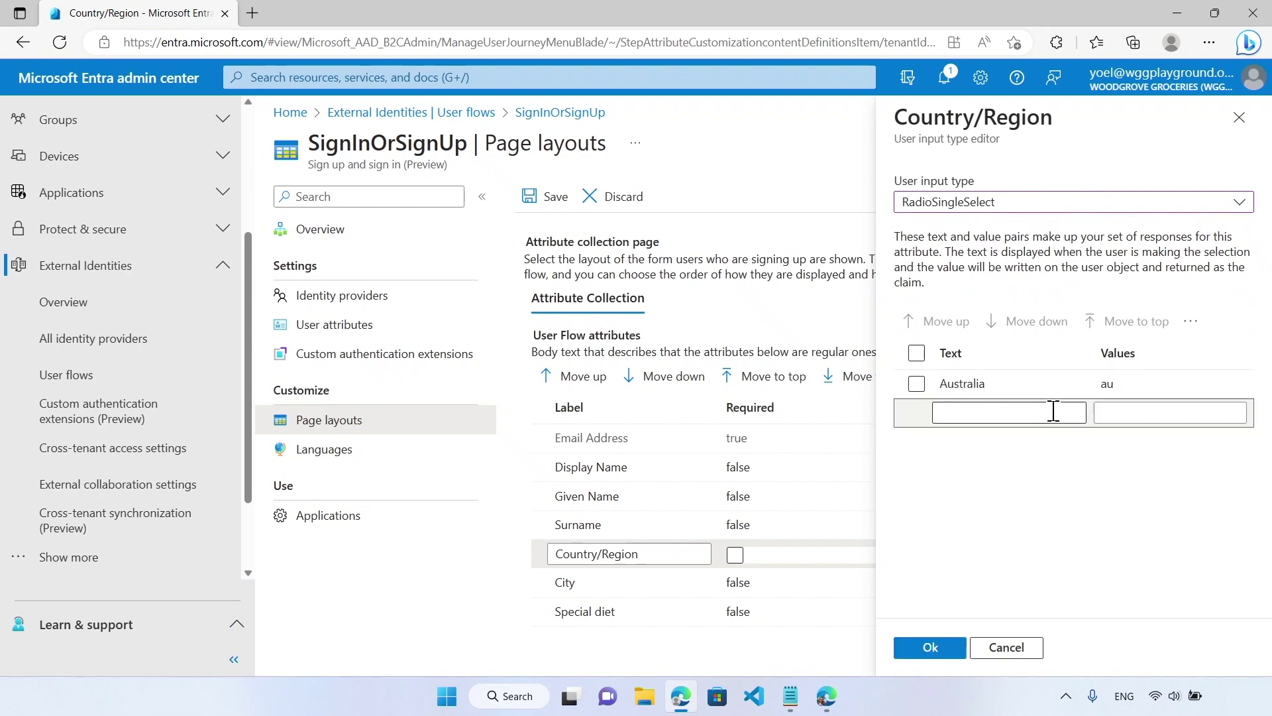
{"action": "type", "text": "Spain"}
{"action": "key", "text": "Tab"}
{"action": "type", "text": "es"}
{"action": "key", "text": "Tab"}
{"action": "type", "text": "United States"}
{"action": "key", "text": "Tab"}
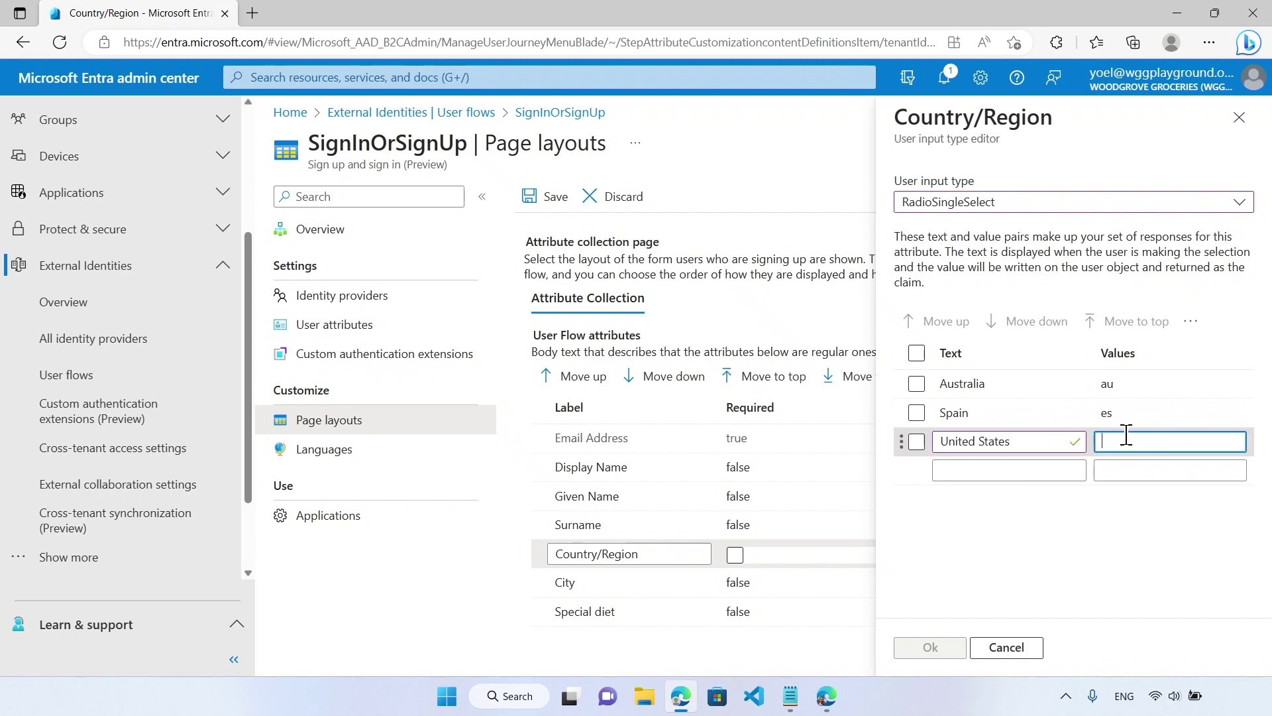
{"action": "type", "text": "us"}
{"action": "left_click", "coordinate": [944, 647]}
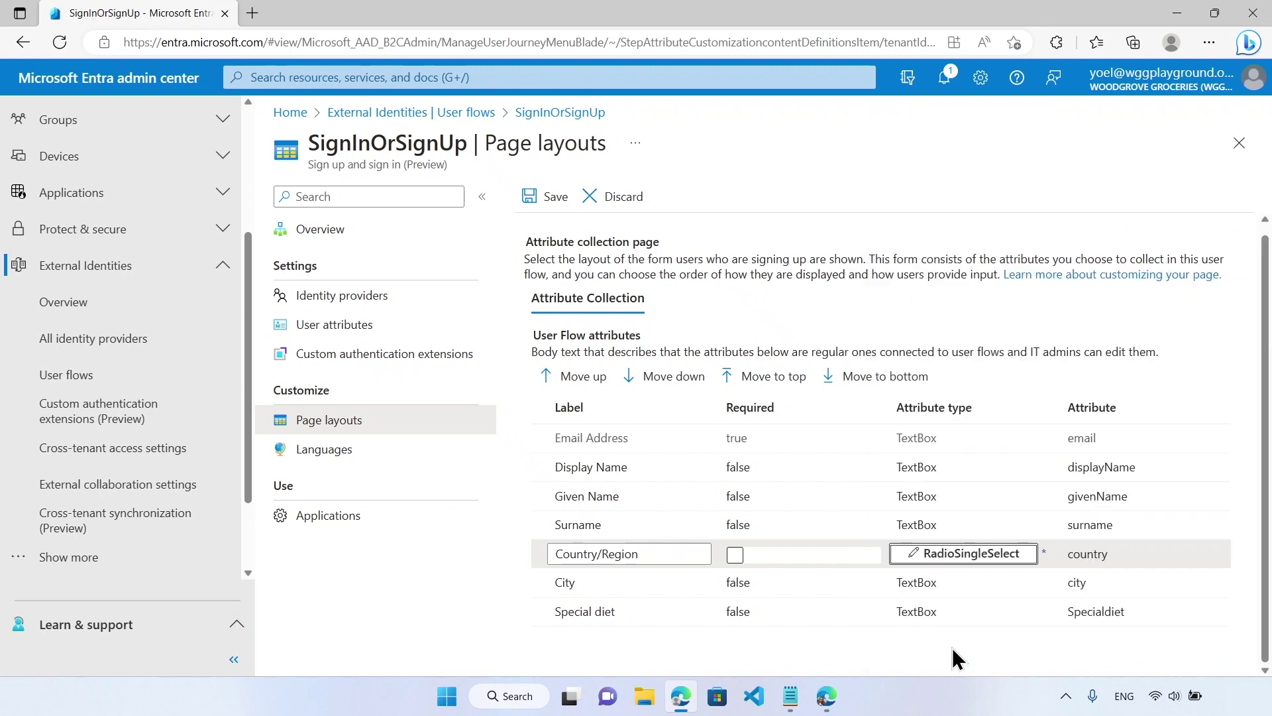
{"action": "left_click", "coordinate": [554, 199]}
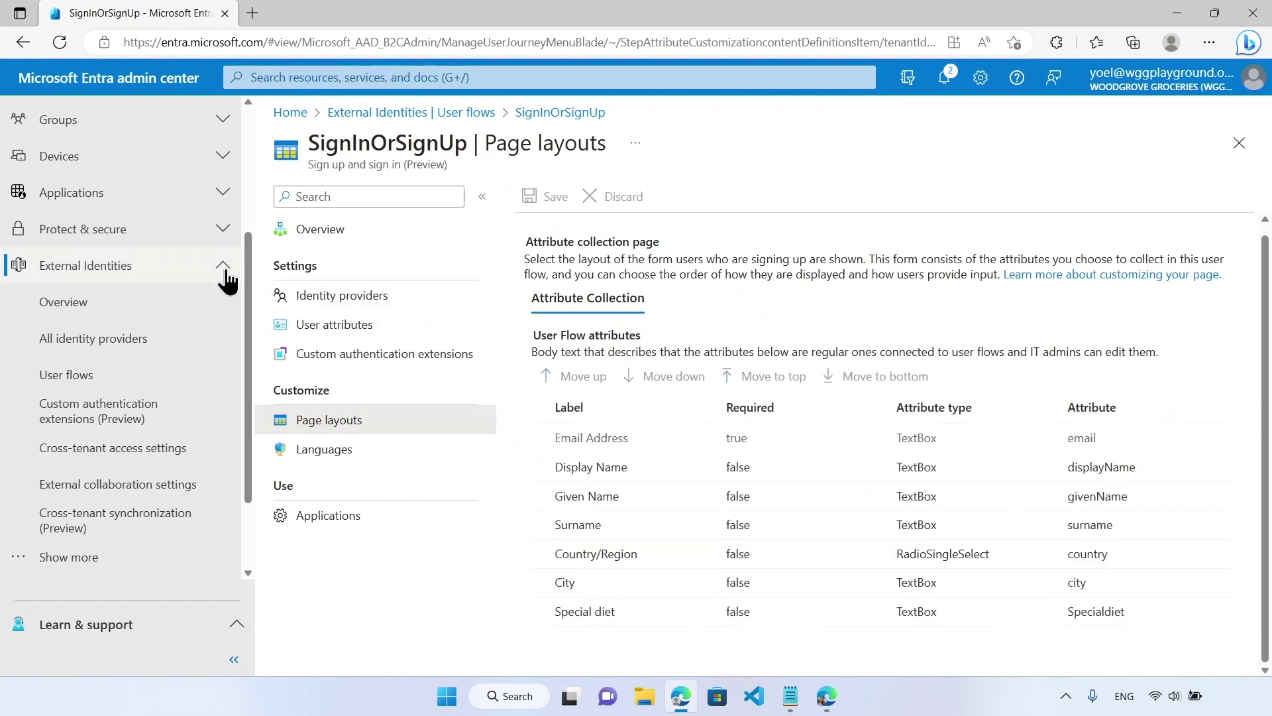
Go from the Azure Active Directory tenant overview to the default sign-in section of Company Branding
{"action": "left_click", "coordinate": [211, 264]}
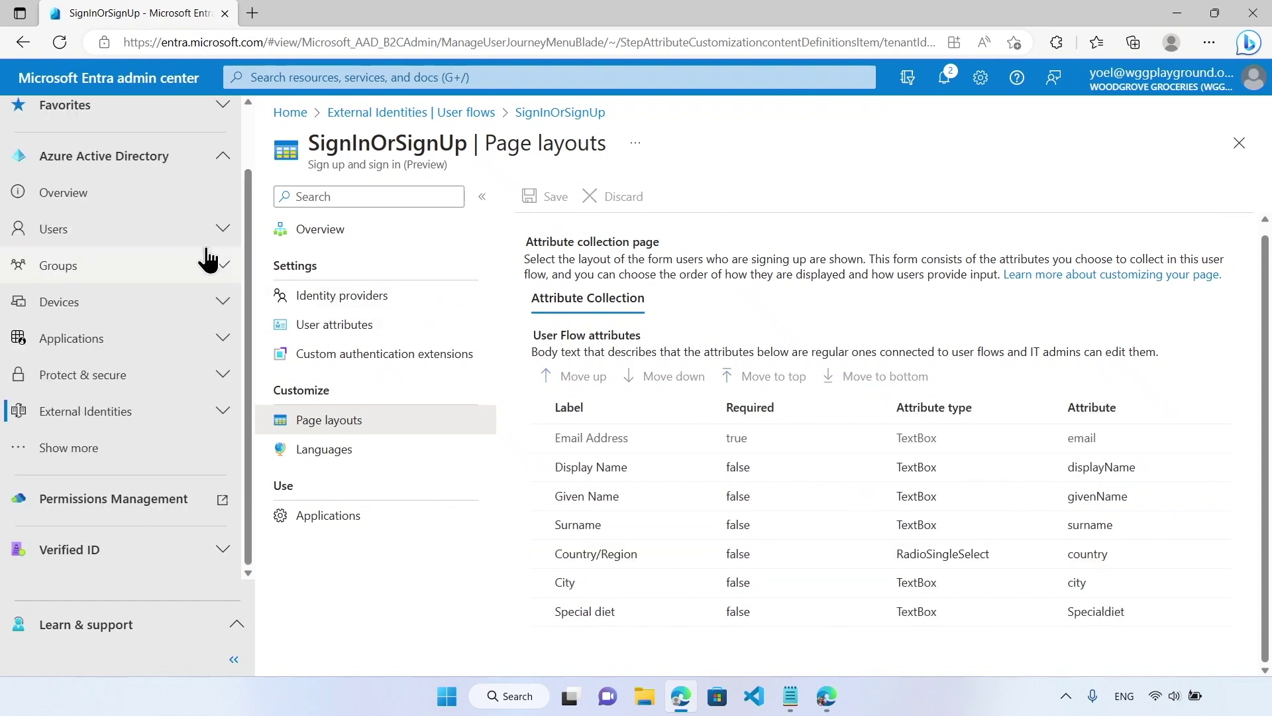
{"action": "left_click", "coordinate": [185, 199]}
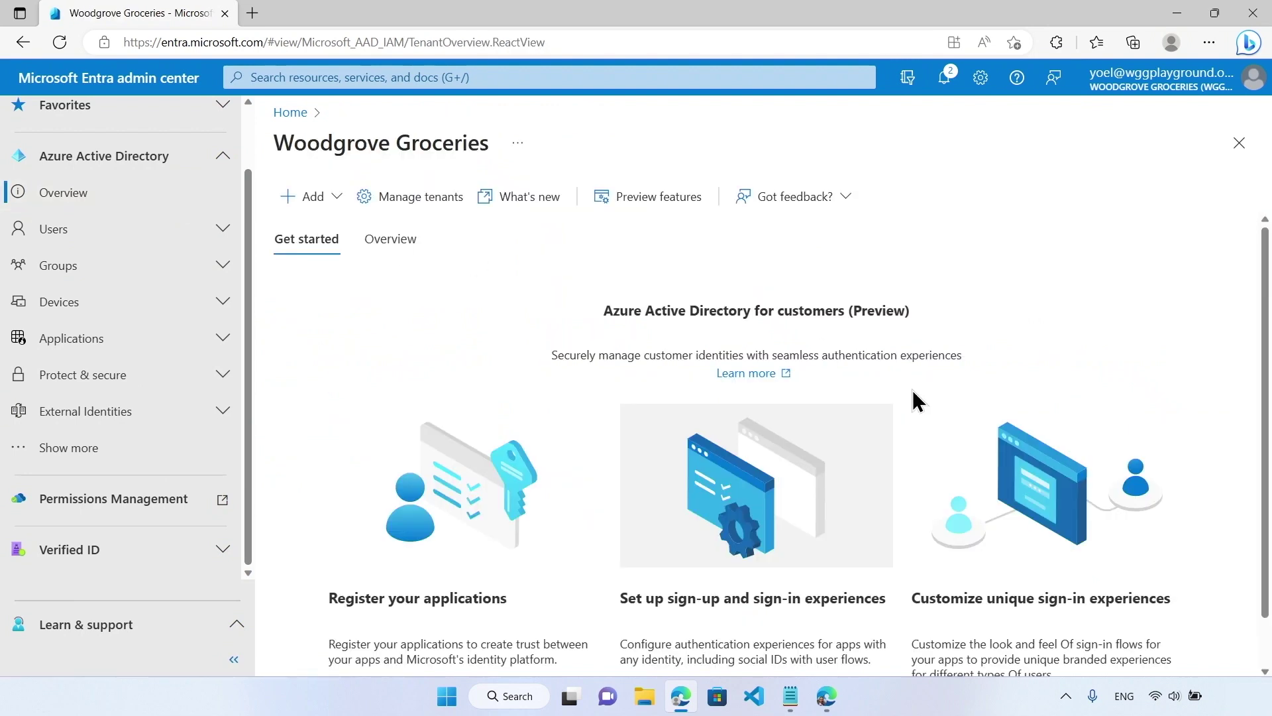
{"action": "scroll", "coordinate": [913, 390], "scroll_direction": "down", "scroll_amount": 1}
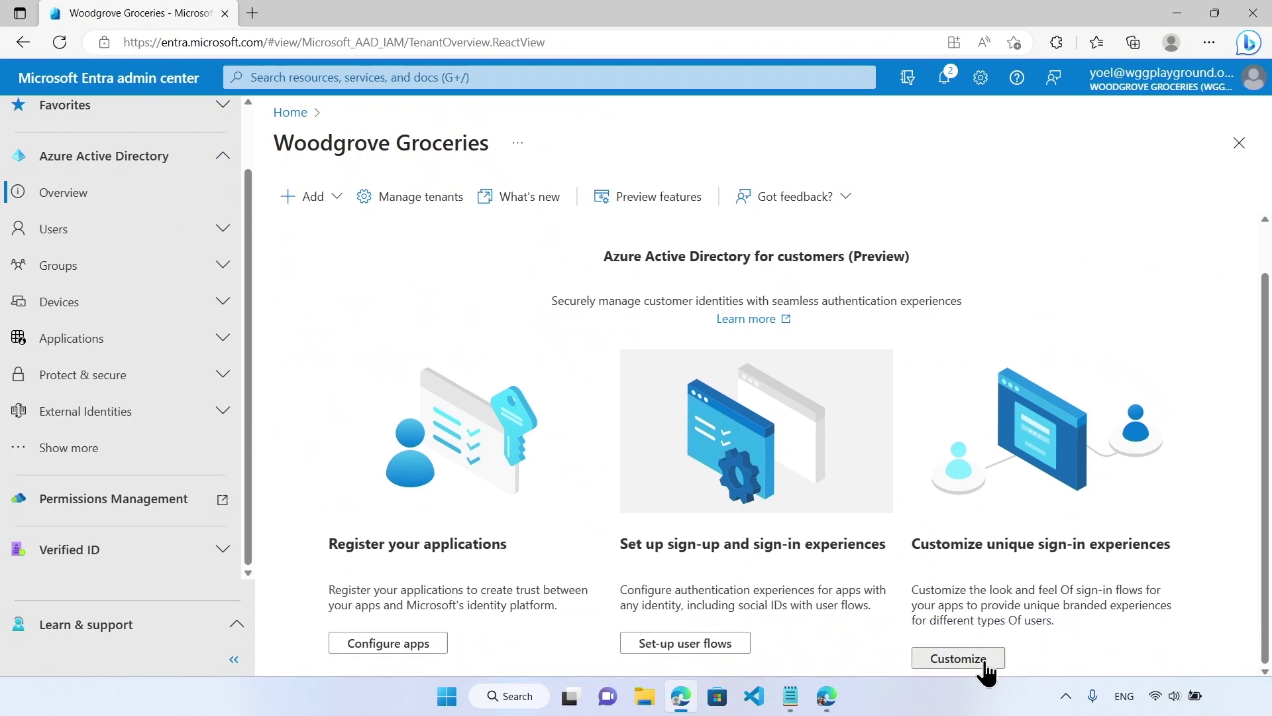
{"action": "left_click", "coordinate": [958, 658]}
{"action": "scroll", "coordinate": [989, 657], "scroll_direction": "down", "scroll_amount": 1}
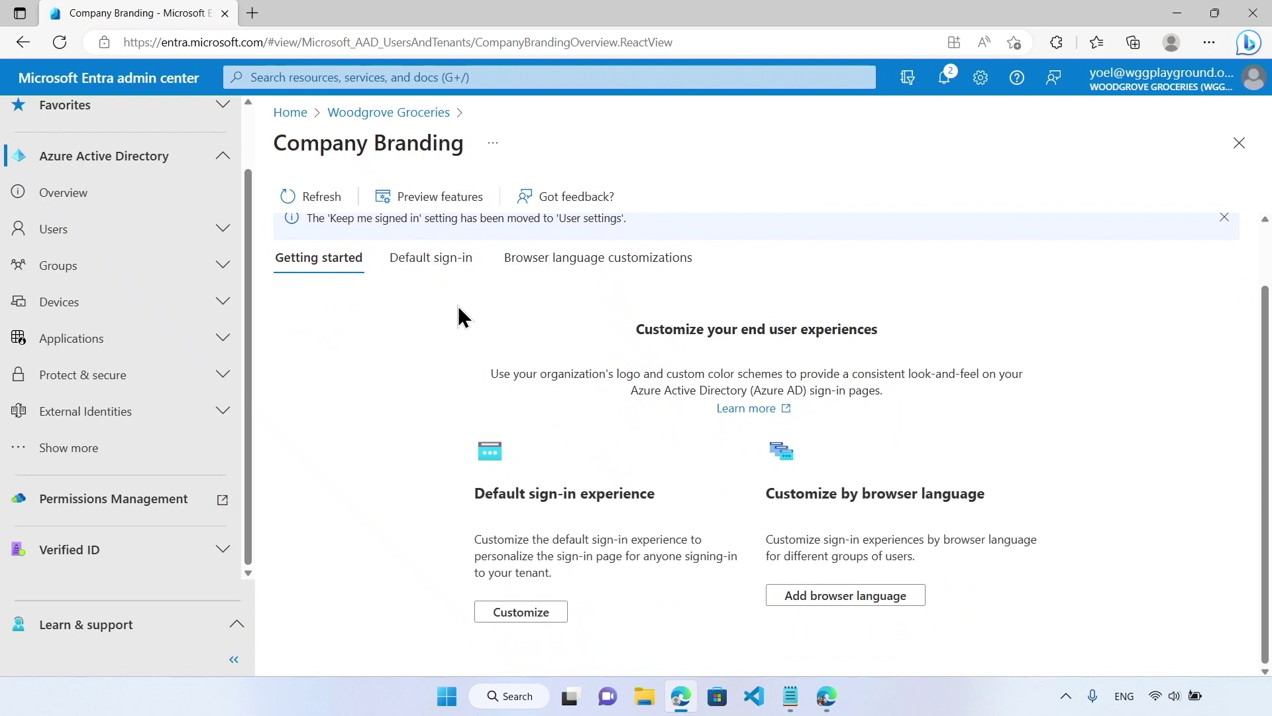
{"action": "left_click", "coordinate": [443, 271]}
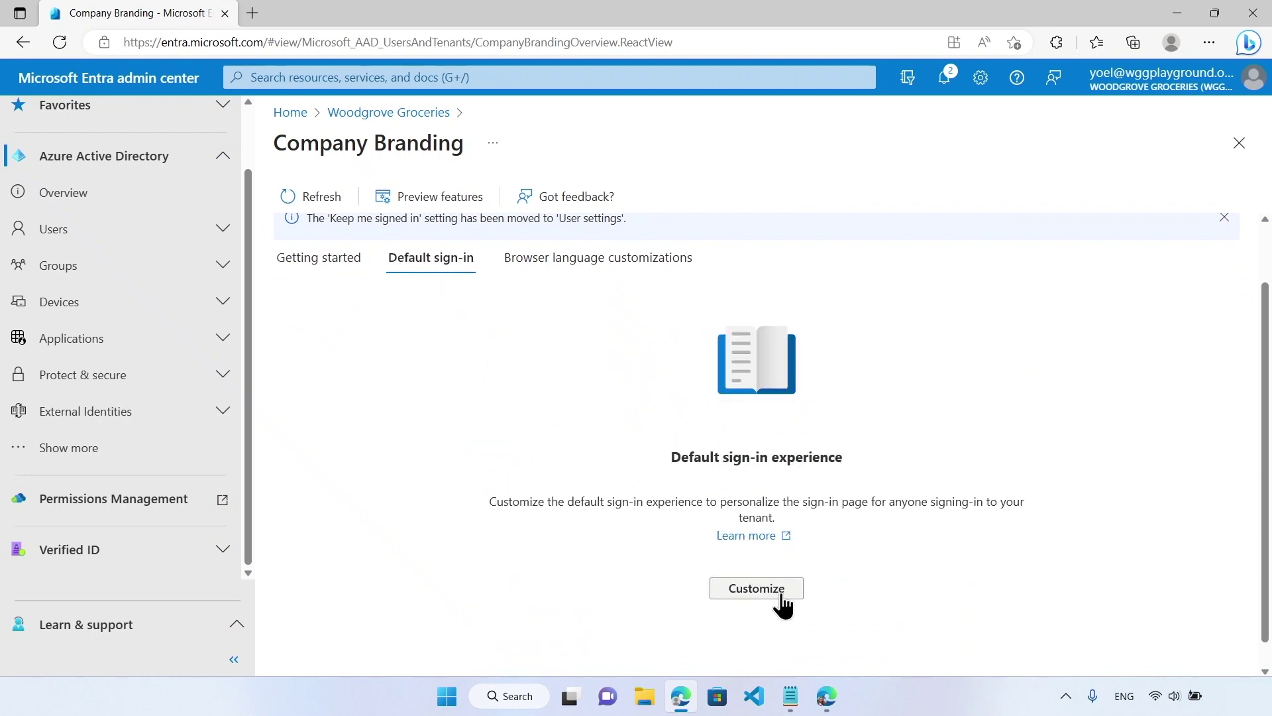
Start customizing the default sign-in experience and upload favicon.png as the favicon
{"action": "left_click", "coordinate": [756, 589]}
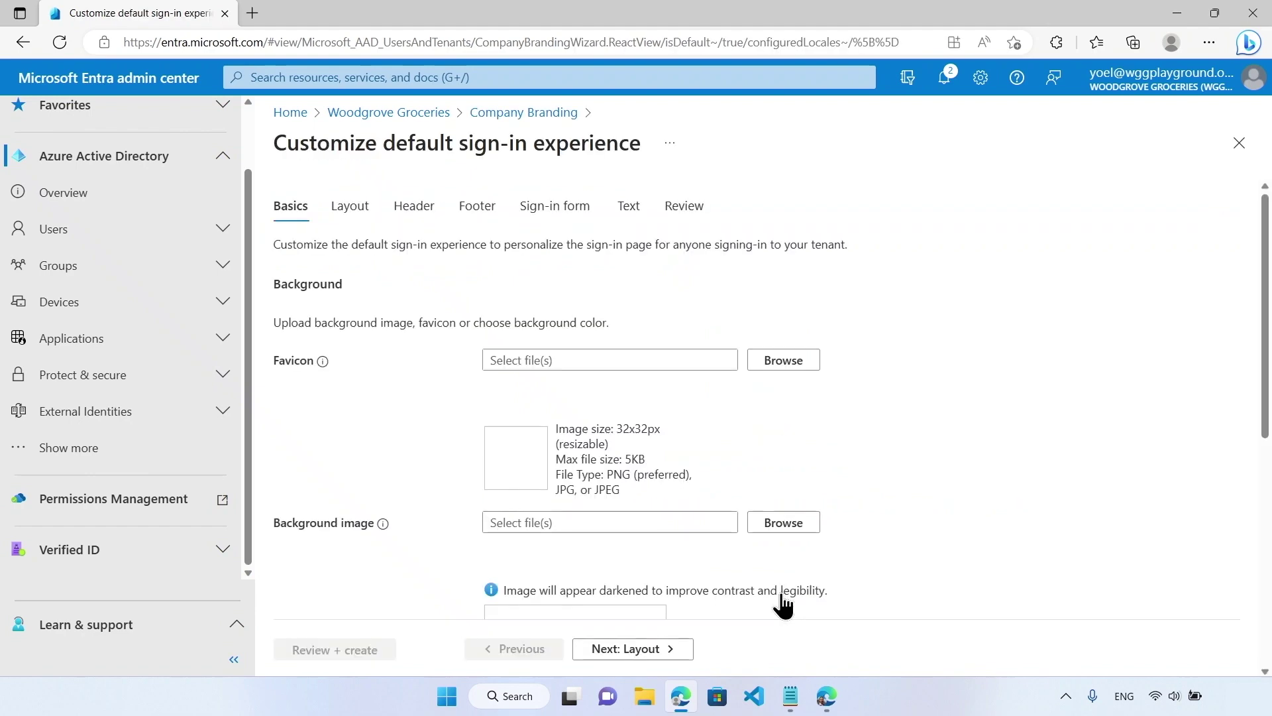
{"action": "left_click", "coordinate": [791, 358]}
{"action": "double_click", "coordinate": [257, 154]}
{"action": "double_click", "coordinate": [250, 207]}
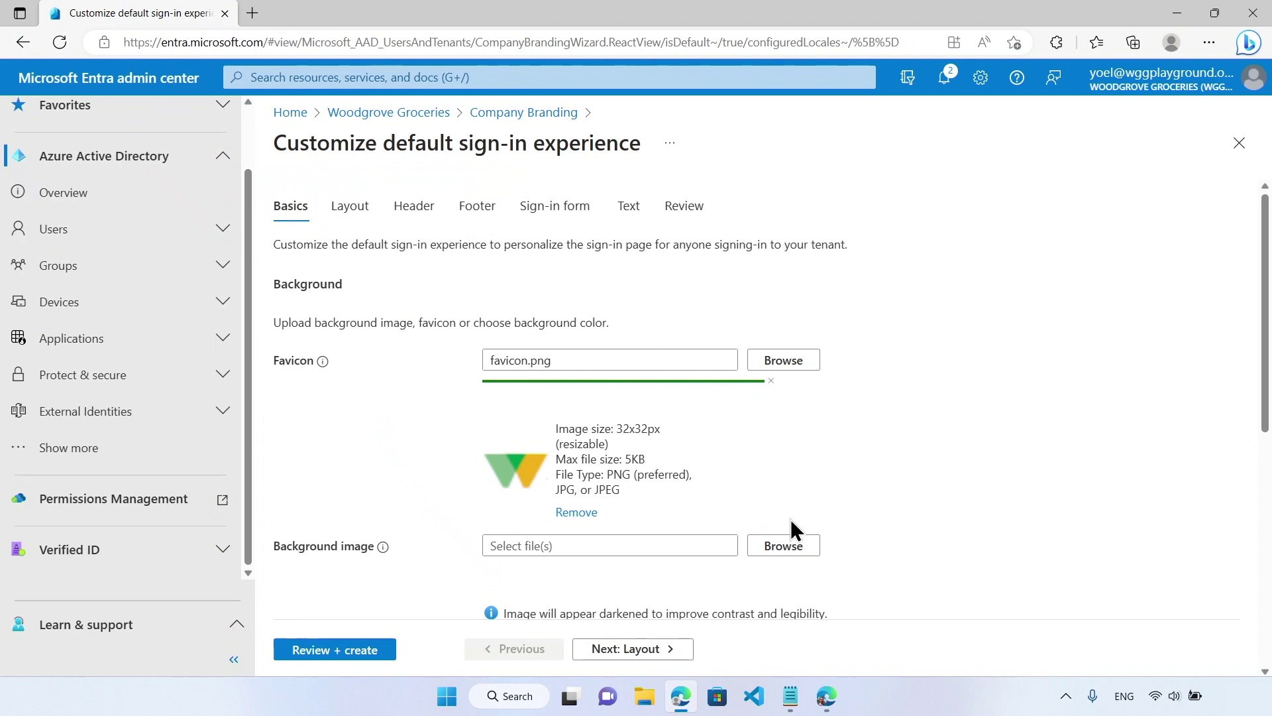
Upload background.png as the background image of the sign-in page
{"action": "left_click", "coordinate": [782, 544]}
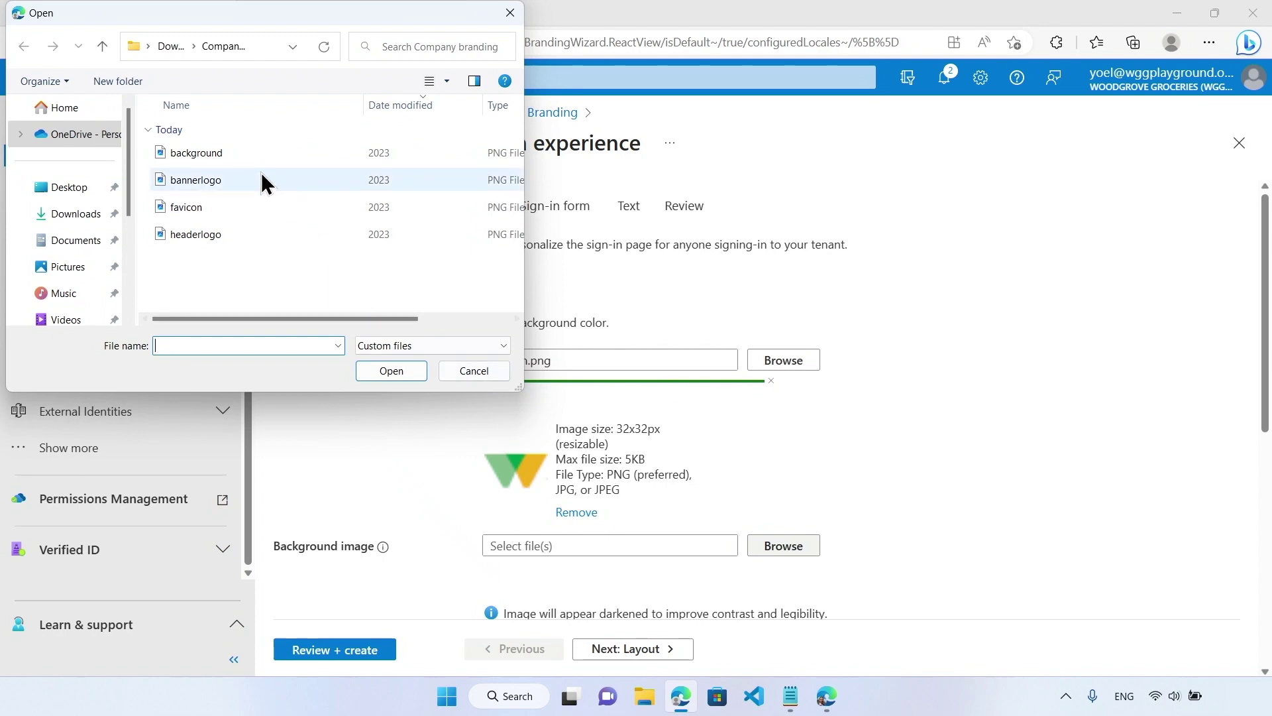
{"action": "double_click", "coordinate": [247, 153]}
{"action": "scroll", "coordinate": [909, 483], "scroll_direction": "down", "scroll_amount": 6}
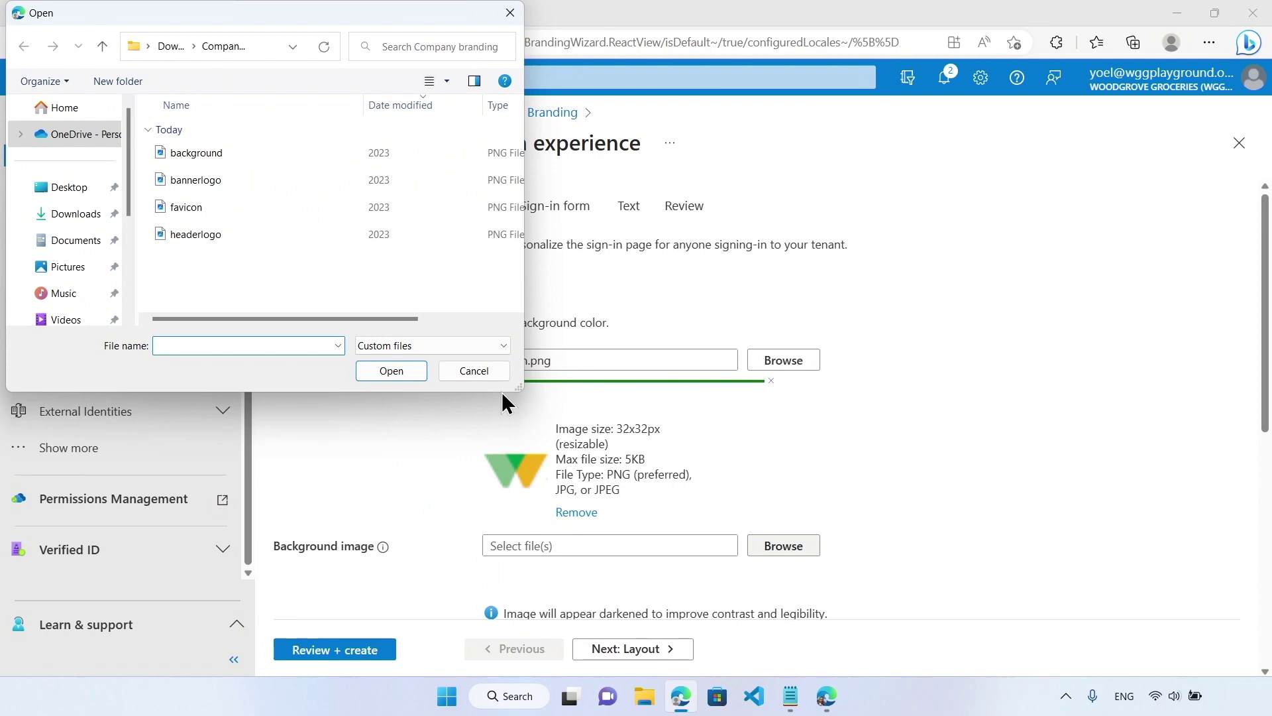
{"action": "double_click", "coordinate": [247, 155]}
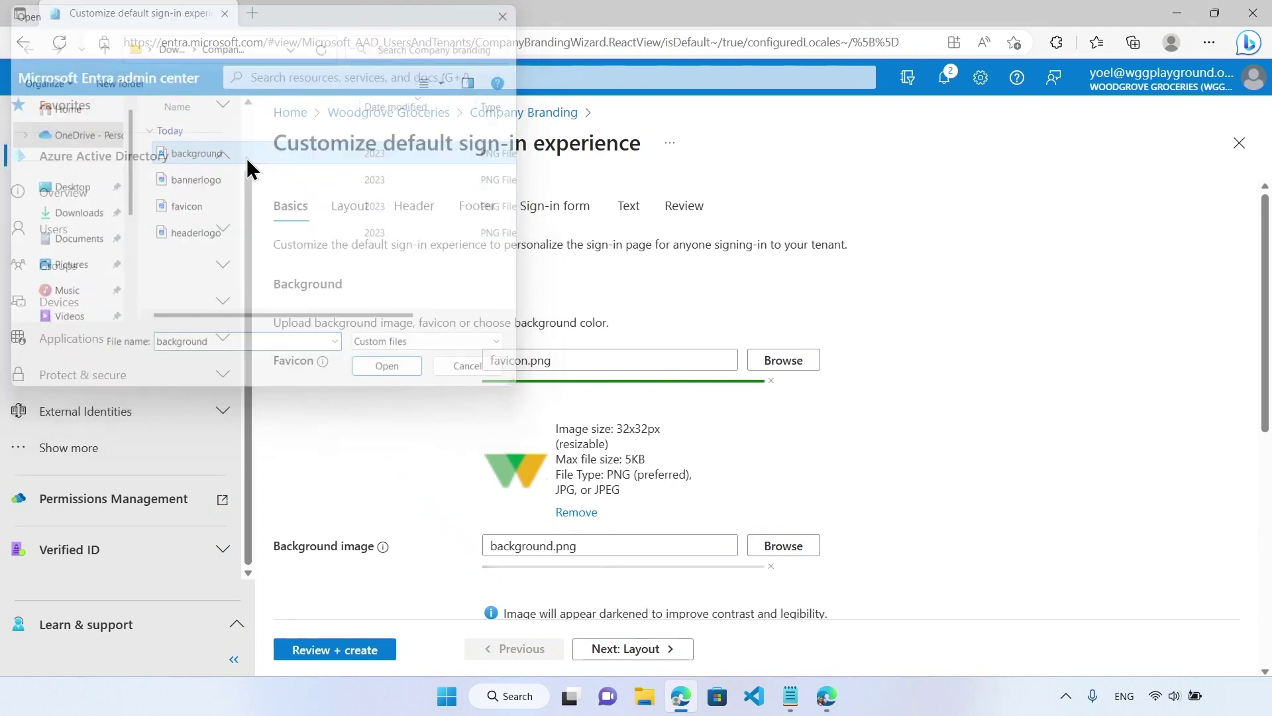
{"action": "scroll", "coordinate": [909, 483], "scroll_direction": "down", "scroll_amount": 3}
{"action": "scroll", "coordinate": [910, 485], "scroll_direction": "down", "scroll_amount": 5}
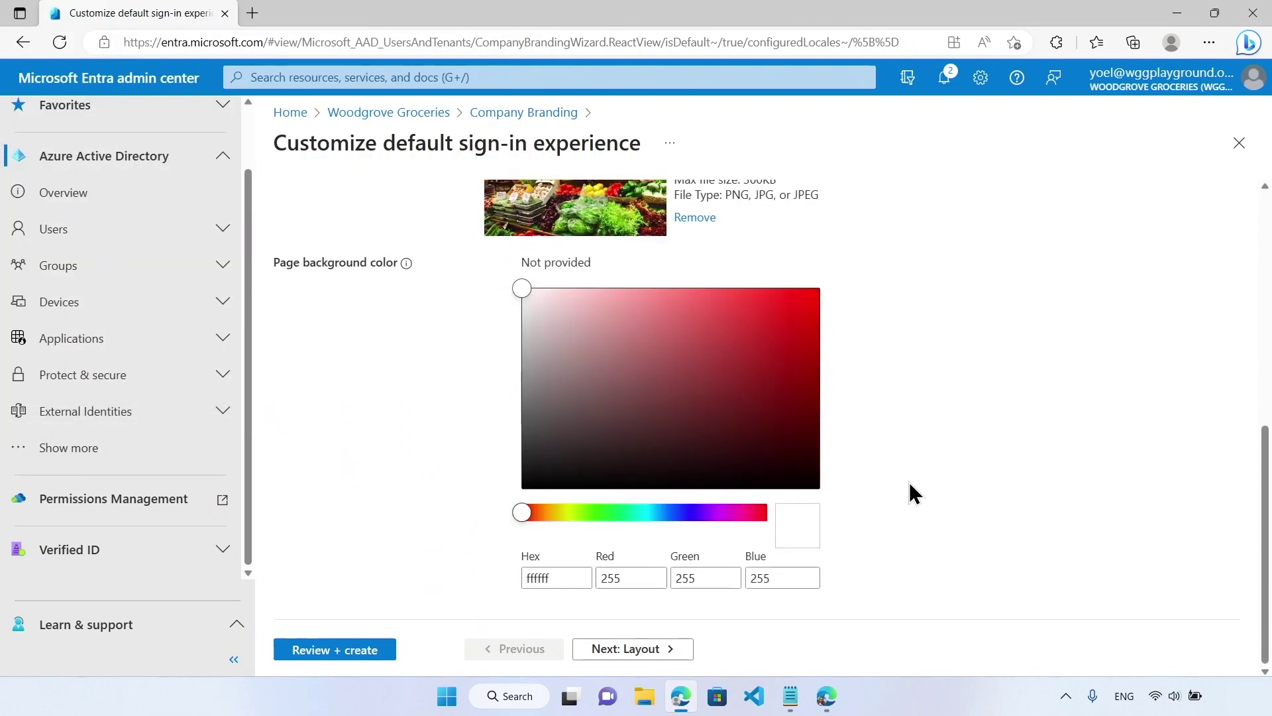
Set the layout to show the header and upload customcss.css as the custom CSS
{"action": "left_click", "coordinate": [682, 649]}
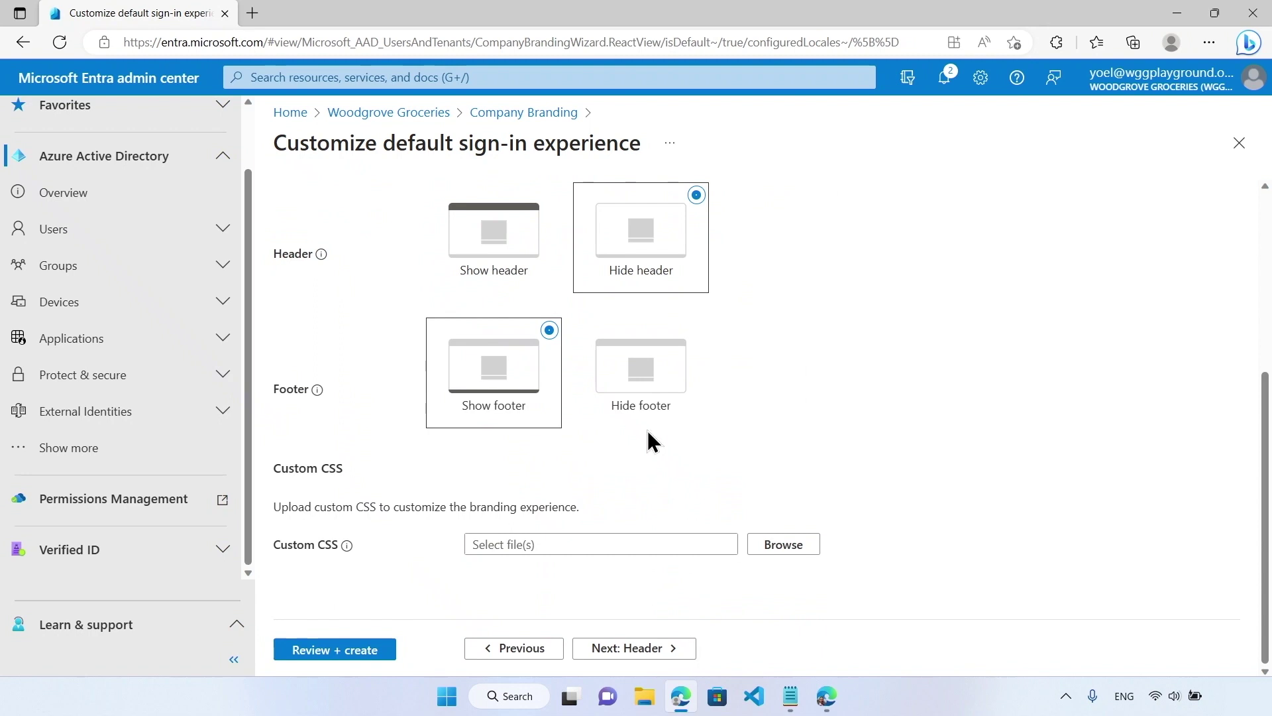
{"action": "left_click", "coordinate": [549, 199]}
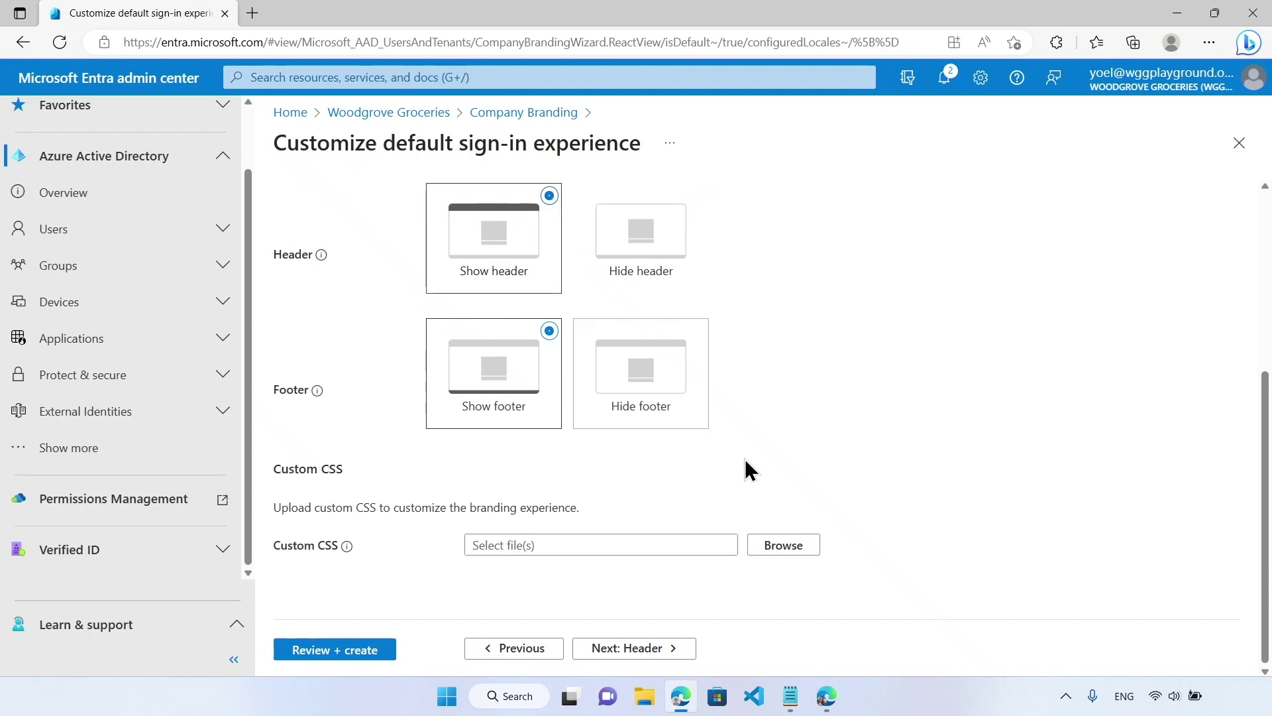
{"action": "left_click", "coordinate": [791, 553]}
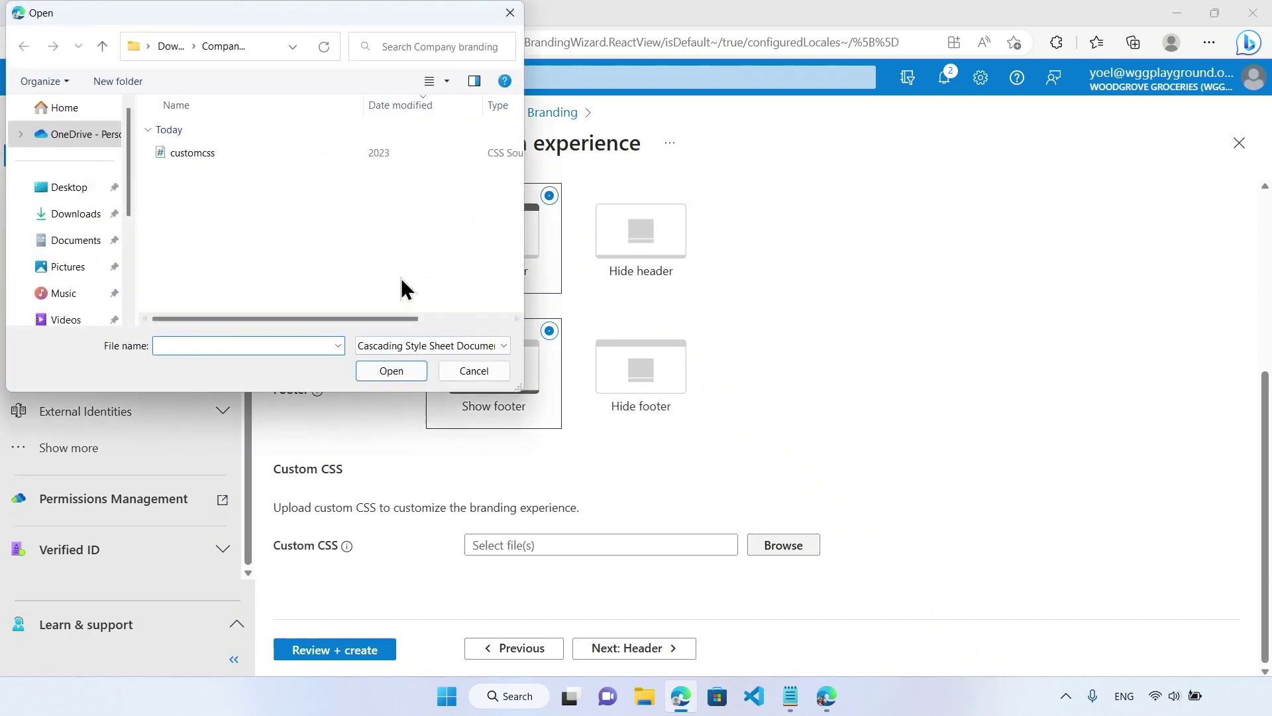
{"action": "double_click", "coordinate": [247, 155]}
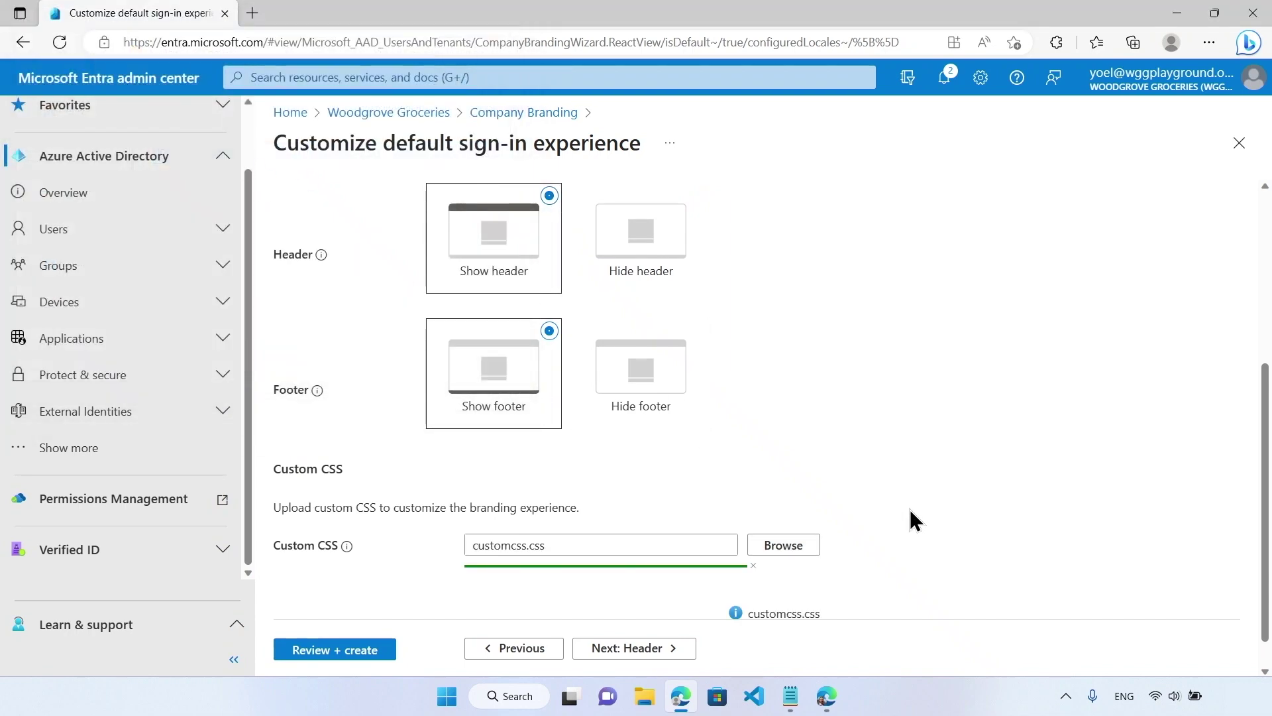
{"action": "scroll", "coordinate": [915, 520], "scroll_direction": "down", "scroll_amount": 1}
Upload headerlogo.png as the header logo
{"action": "left_click", "coordinate": [676, 650]}
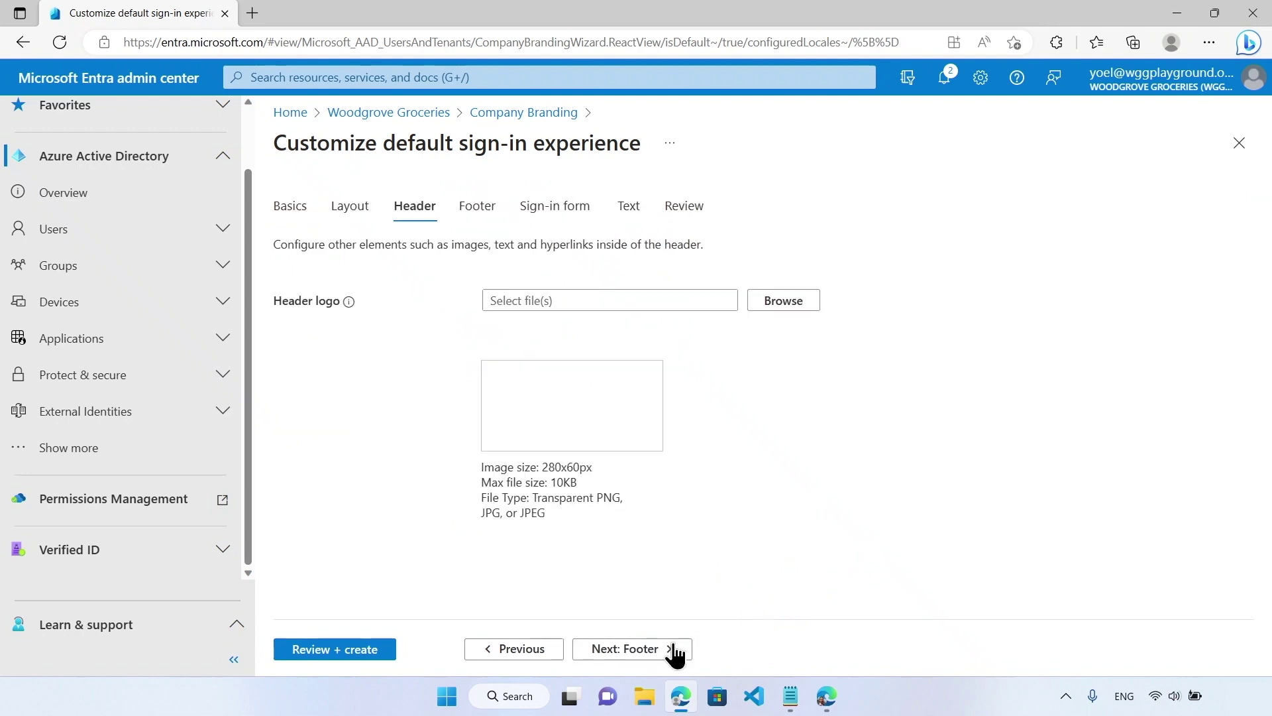
{"action": "left_click", "coordinate": [784, 304]}
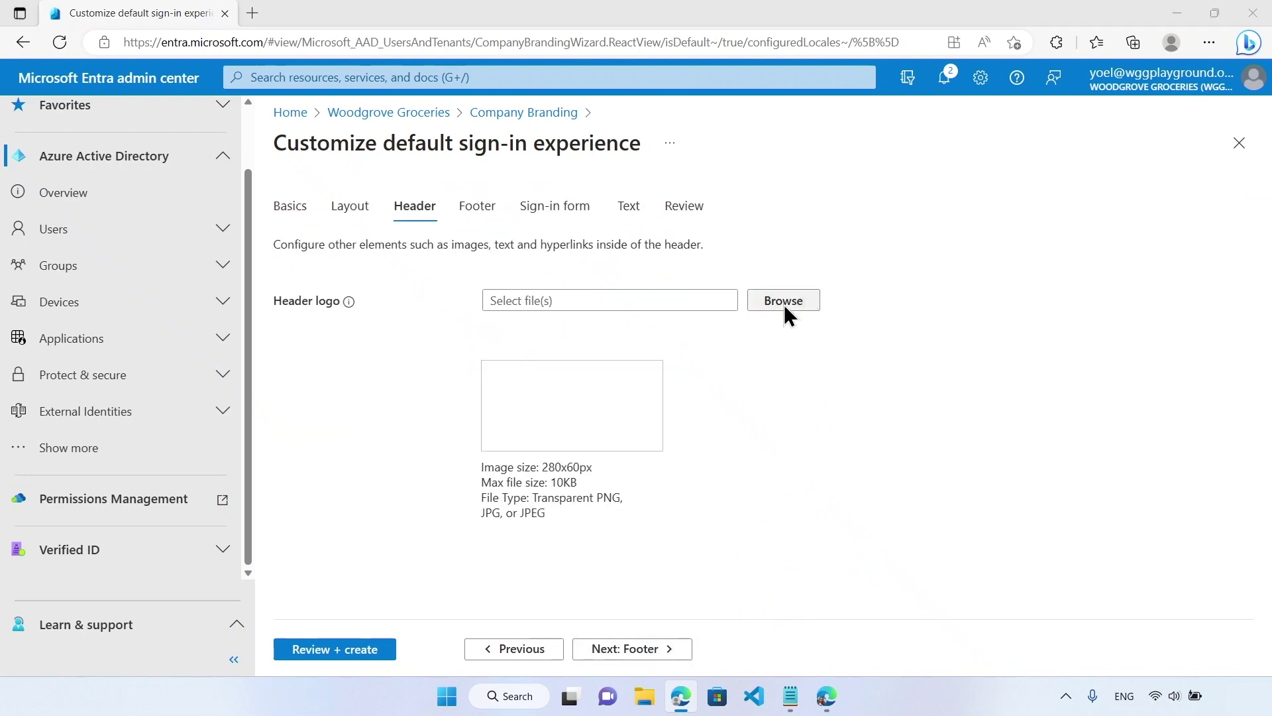
{"action": "double_click", "coordinate": [295, 235]}
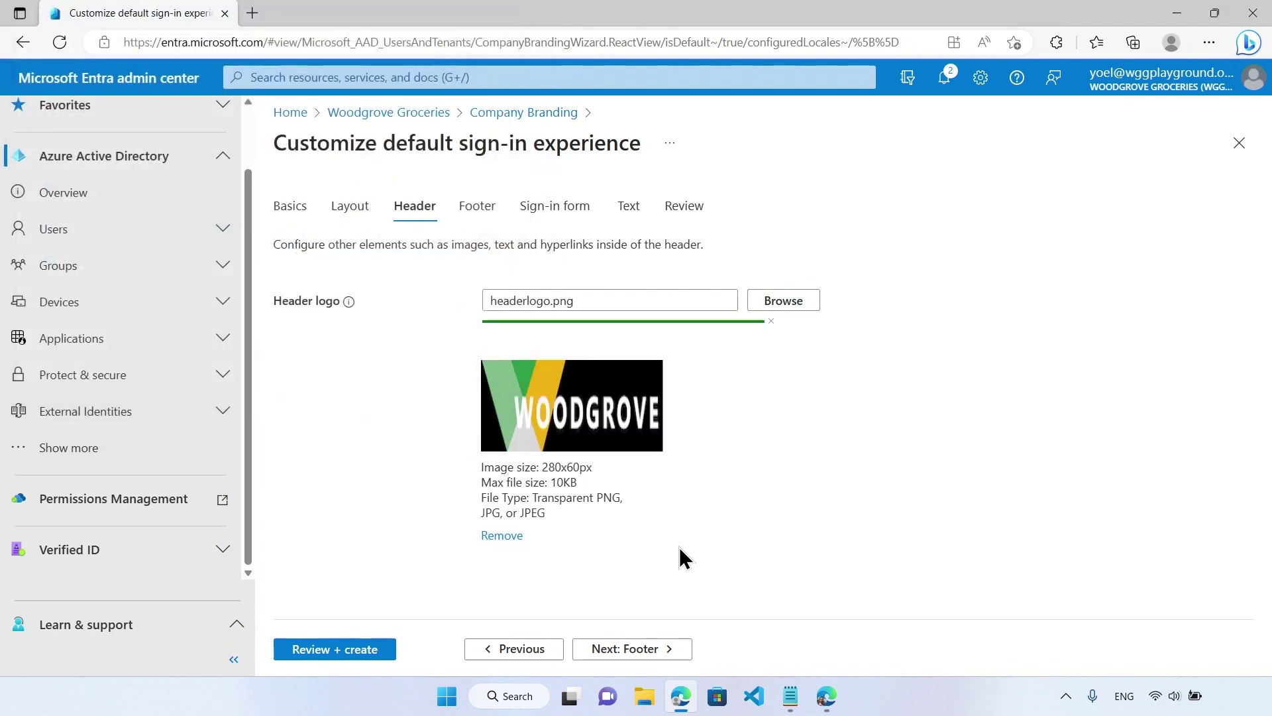
{"action": "left_click", "coordinate": [659, 649]}
{"action": "left_click", "coordinate": [549, 421]}
{"action": "type", "text": "https://wggdemo.net/Privacy"}
{"action": "left_click", "coordinate": [476, 385]}
{"action": "type", "text": "Privacy & Cookies"}
{"action": "left_click", "coordinate": [573, 588]}
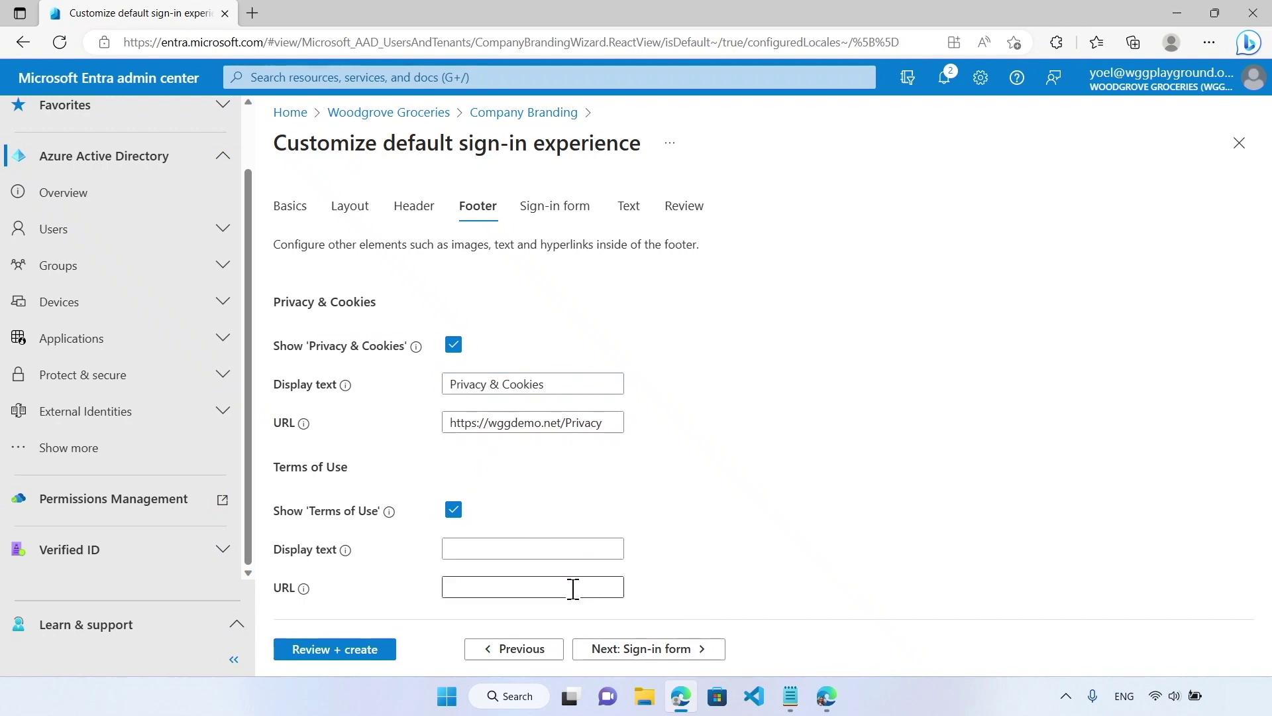
{"action": "left_click", "coordinate": [573, 588]}
{"action": "type", "text": "https://wggdemo.net/TOS"}
{"action": "left_click", "coordinate": [552, 547]}
{"action": "type", "text": "Terms of use"}
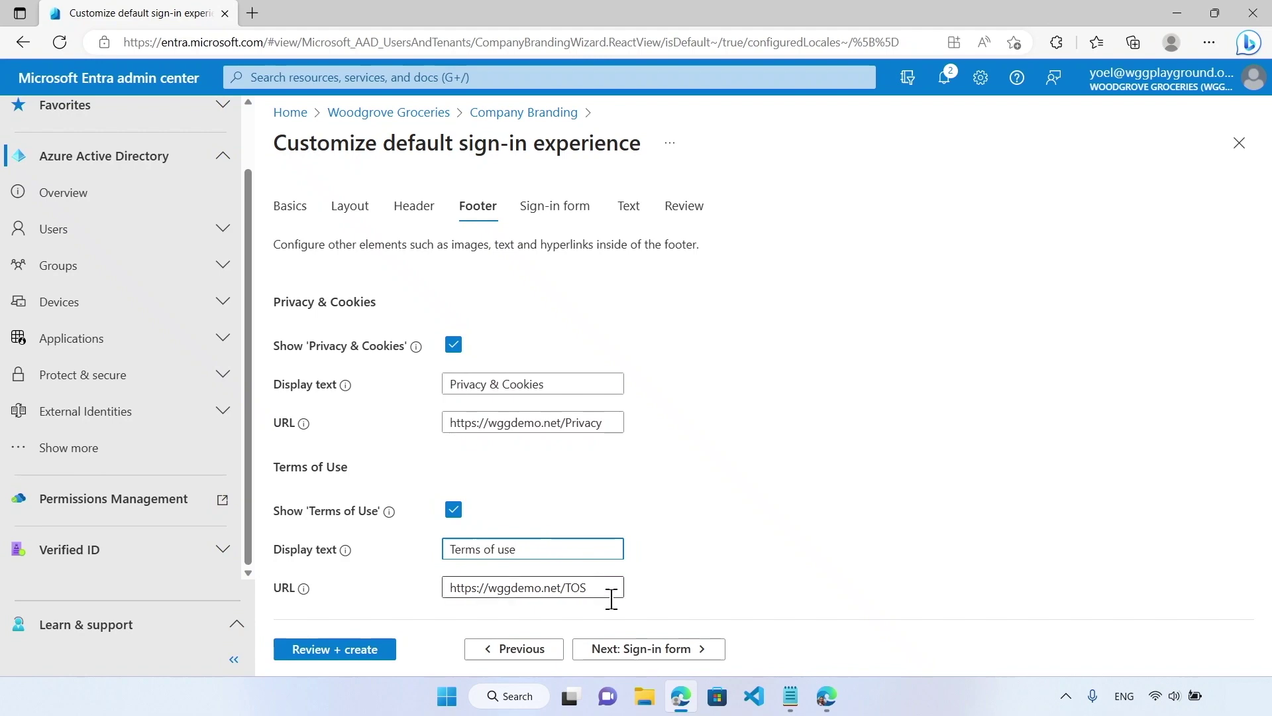
Upload bannerlogo.png as the banner logo of the sign-in form
{"action": "left_click", "coordinate": [704, 653]}
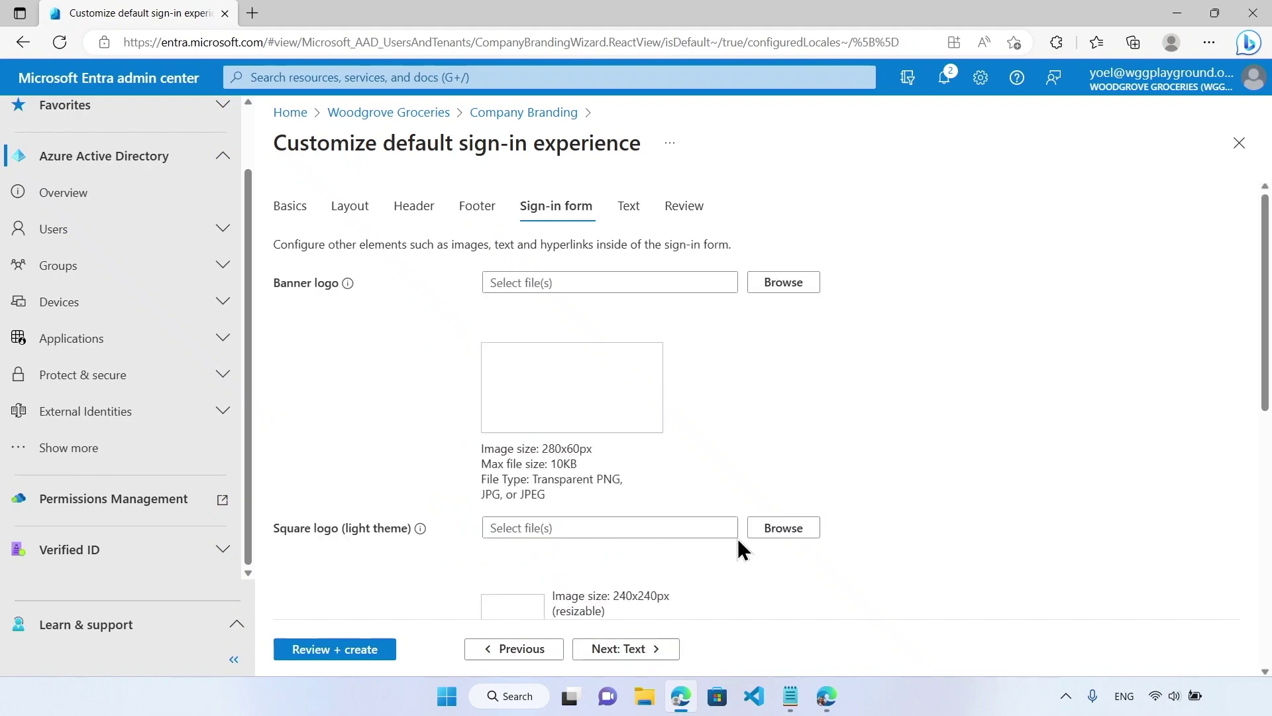
{"action": "left_click", "coordinate": [780, 283]}
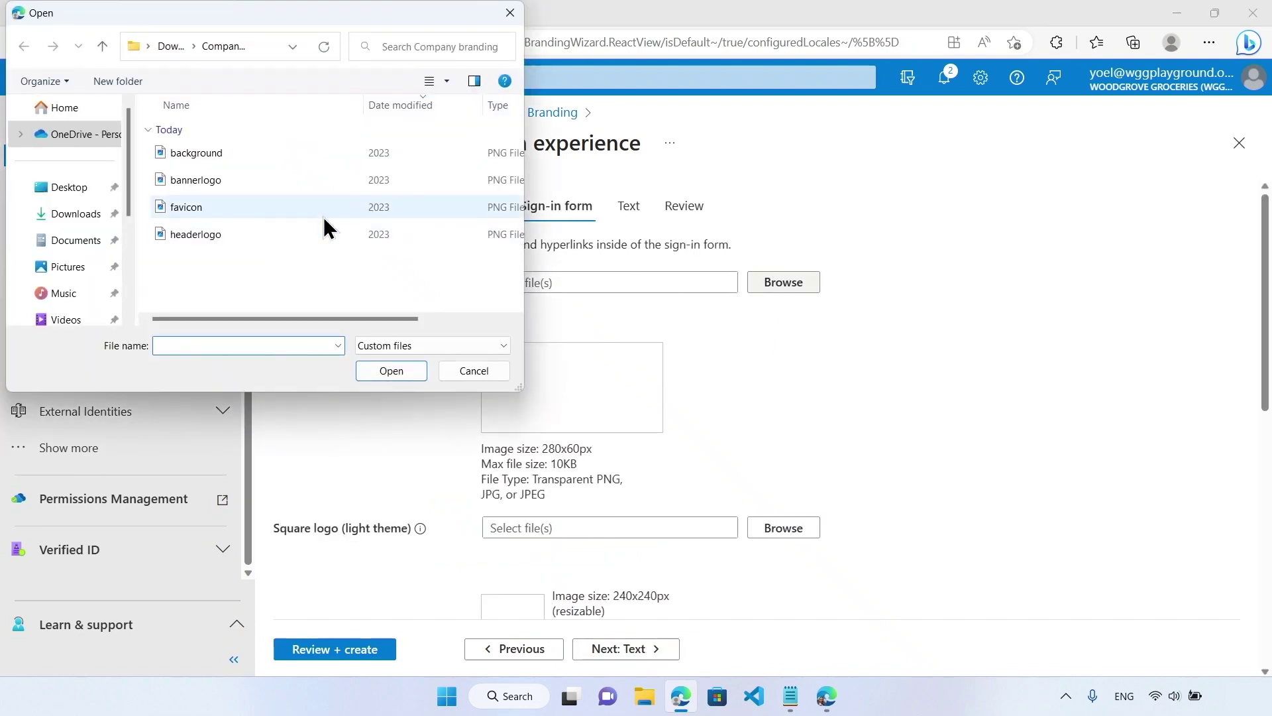
{"action": "double_click", "coordinate": [323, 179]}
{"action": "scroll", "coordinate": [931, 461], "scroll_direction": "down", "scroll_amount": 1}
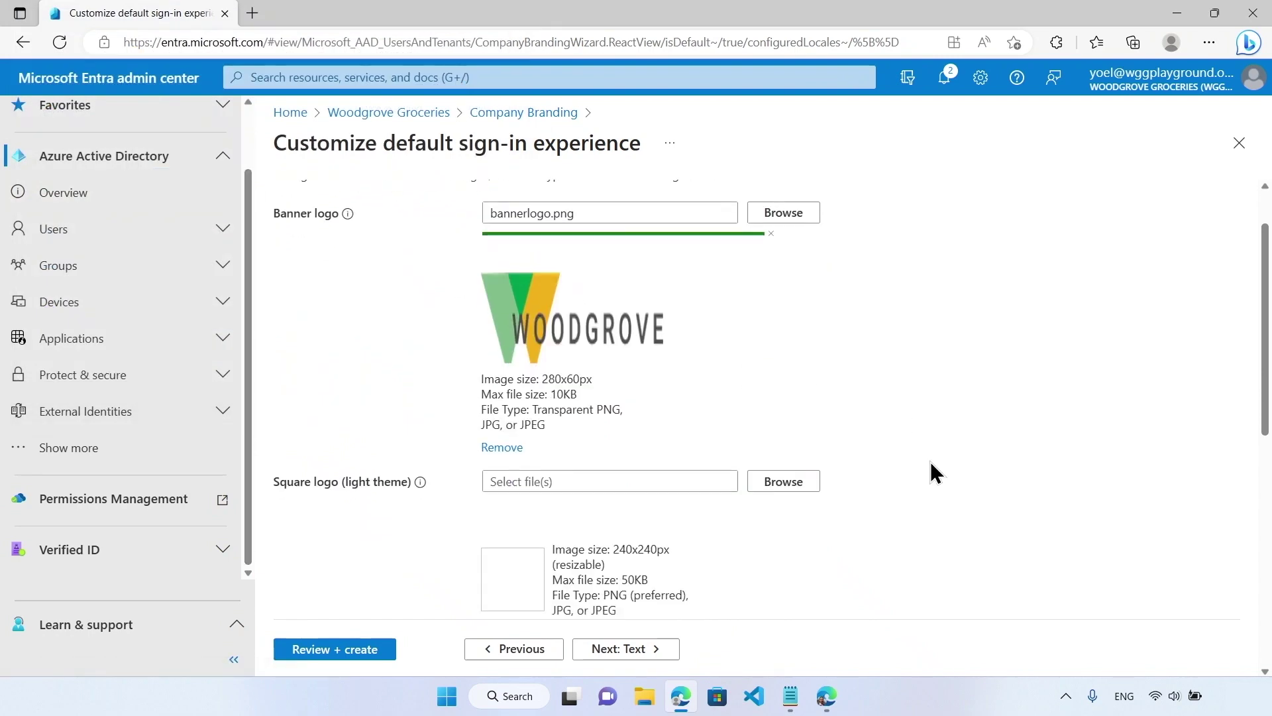
{"action": "scroll", "coordinate": [931, 462], "scroll_direction": "down", "scroll_amount": 6}
{"action": "left_click", "coordinate": [580, 406]}
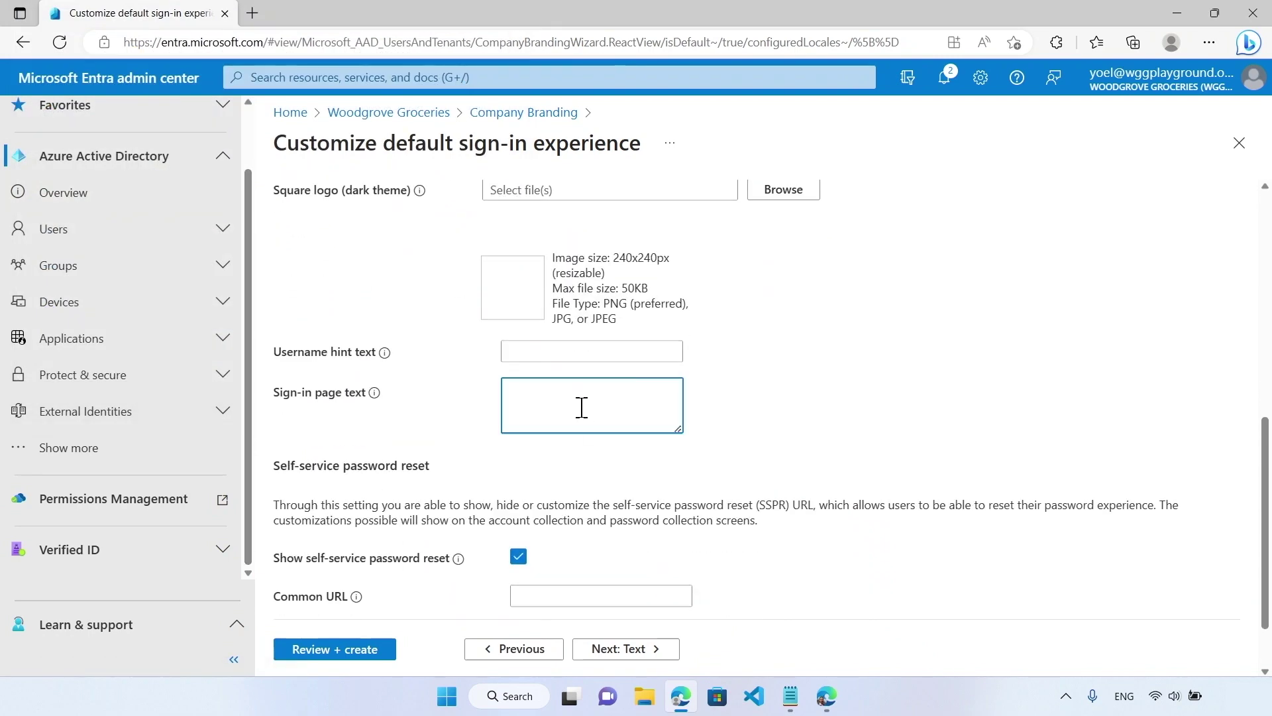
{"action": "key", "text": "ctrl+v"}
{"action": "scroll", "coordinate": [794, 581], "scroll_direction": "down", "scroll_amount": 1}
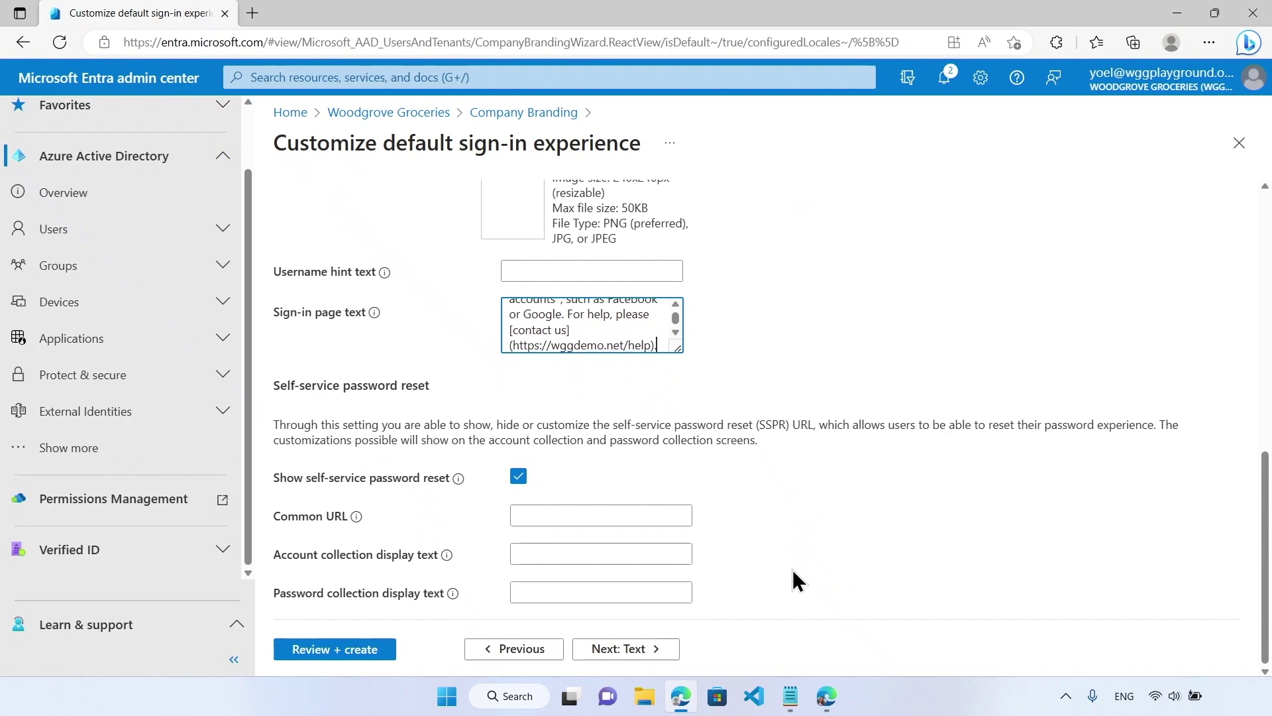
{"action": "left_click", "coordinate": [658, 650]}
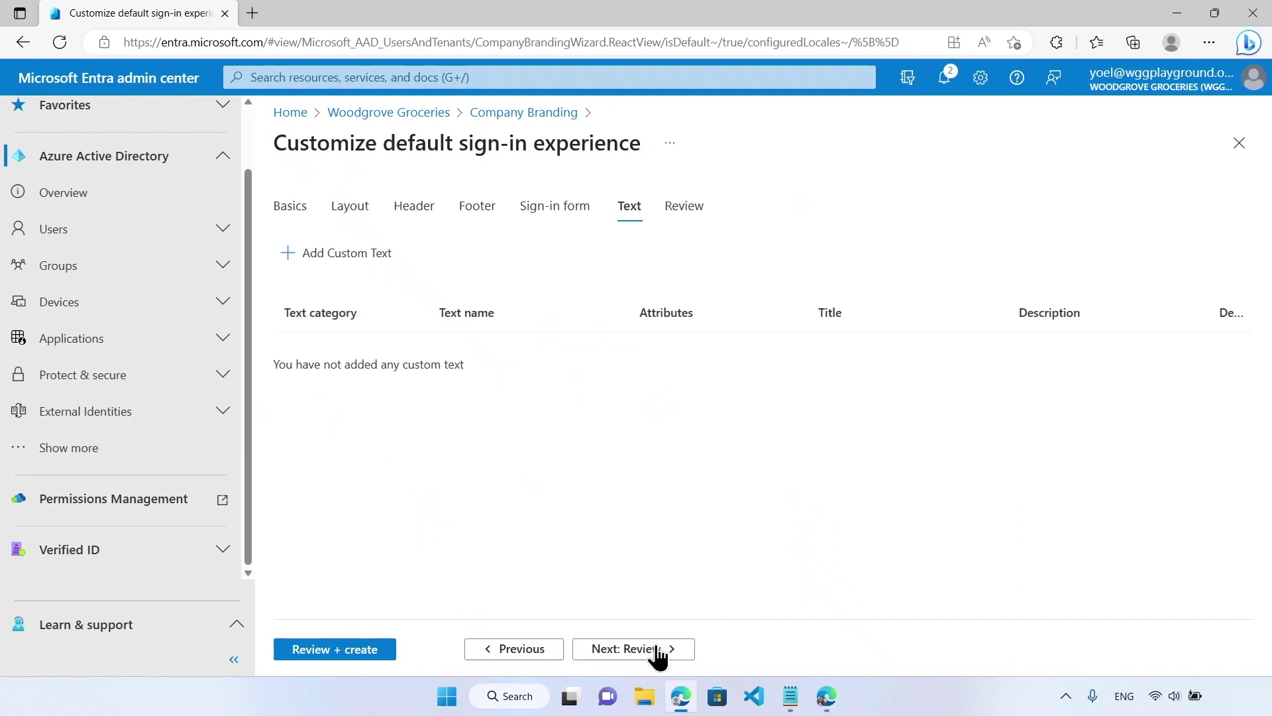
{"action": "left_click", "coordinate": [370, 263]}
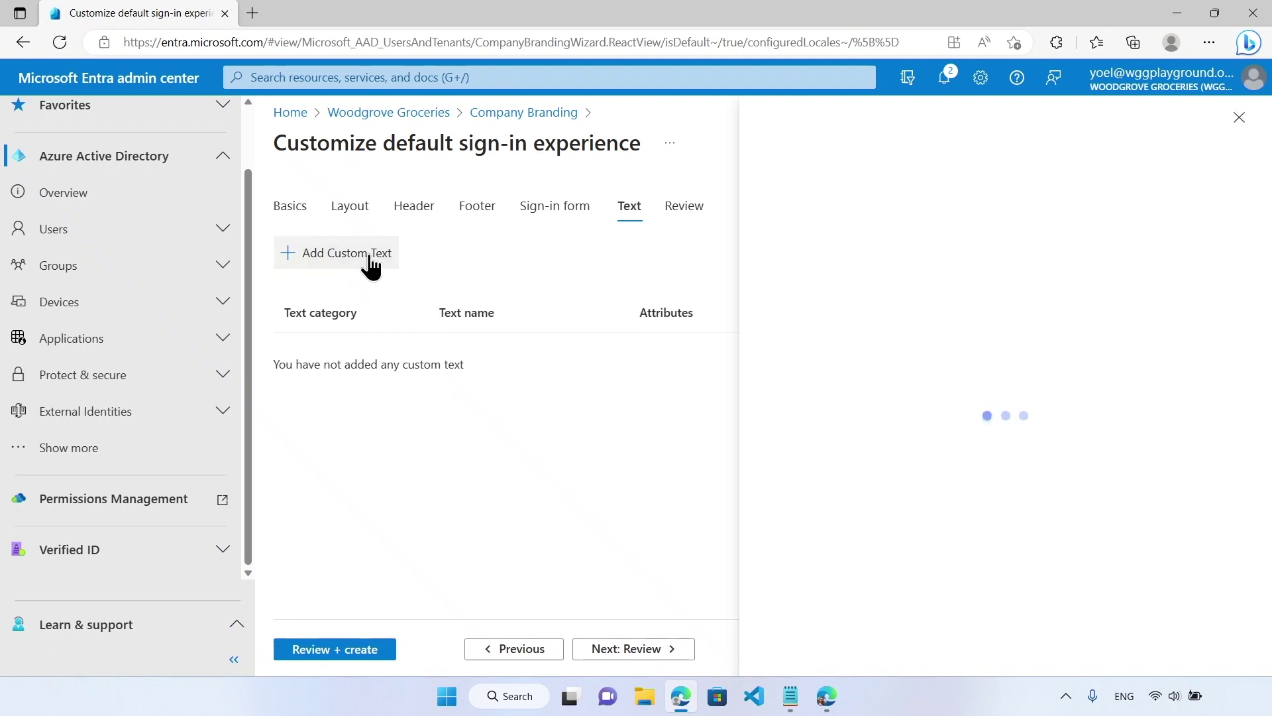
{"action": "left_click", "coordinate": [1040, 277]}
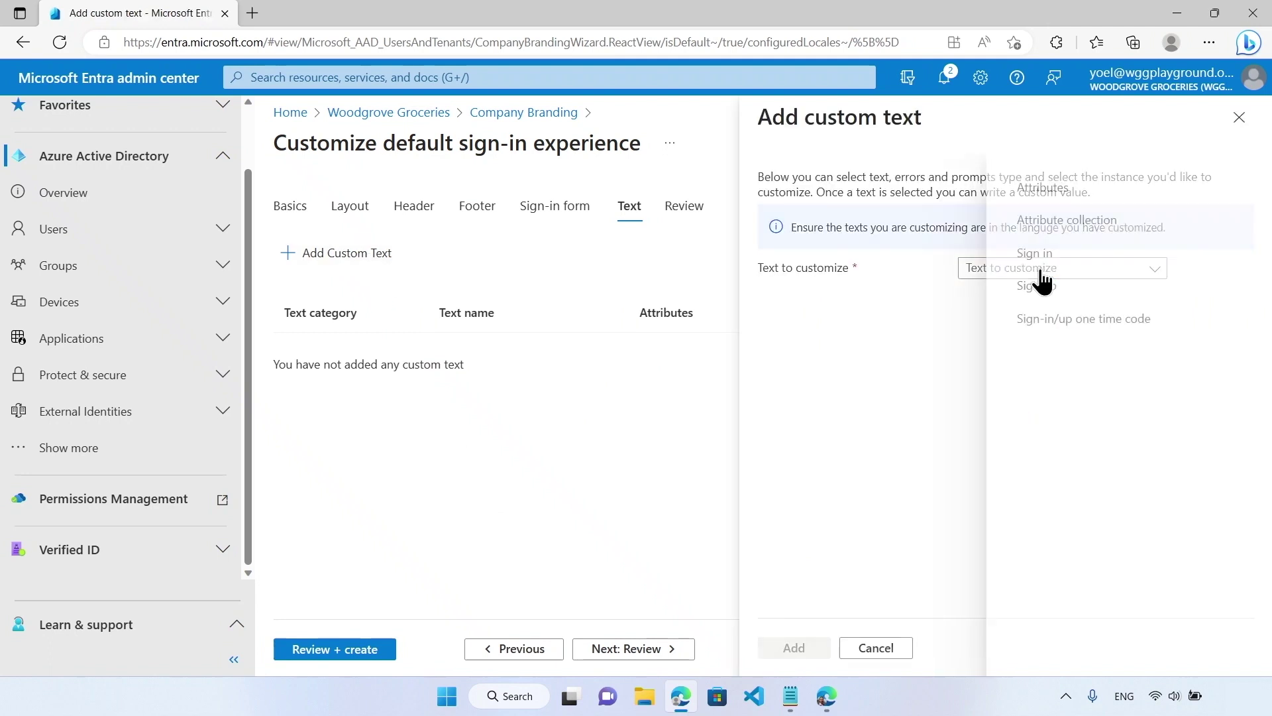
{"action": "left_click", "coordinate": [1105, 261]}
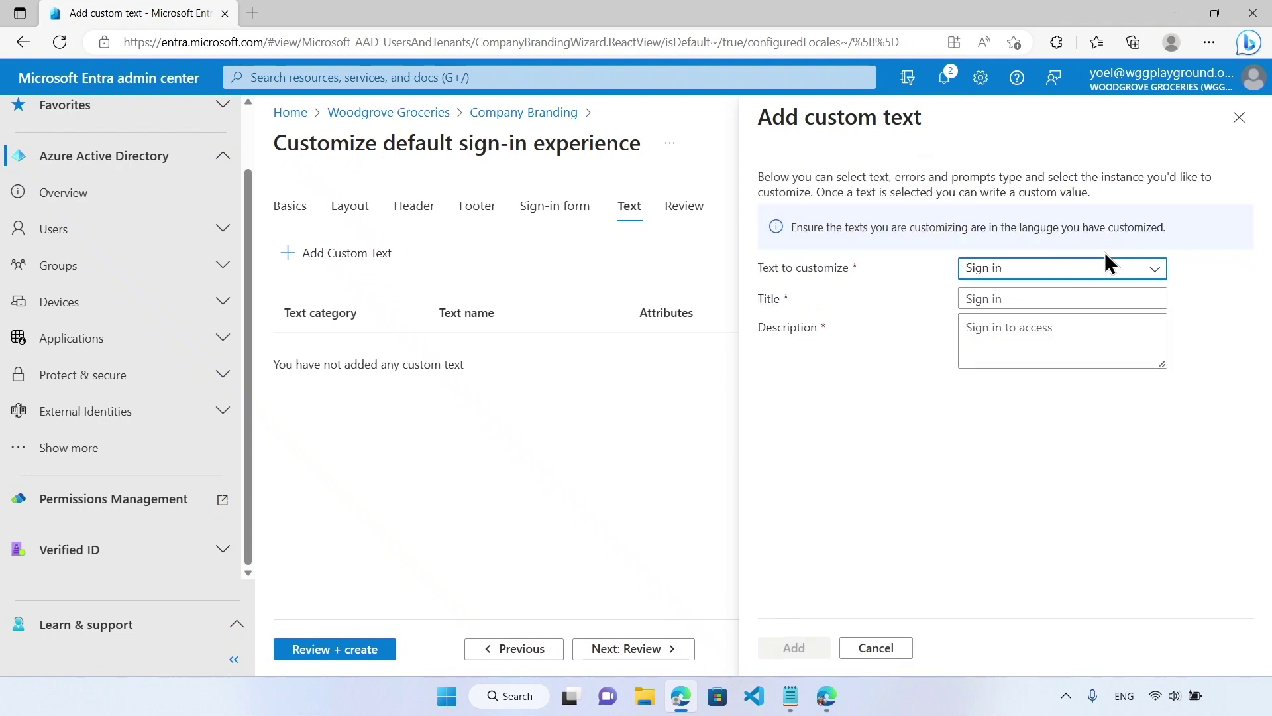
{"action": "left_click", "coordinate": [1115, 297]}
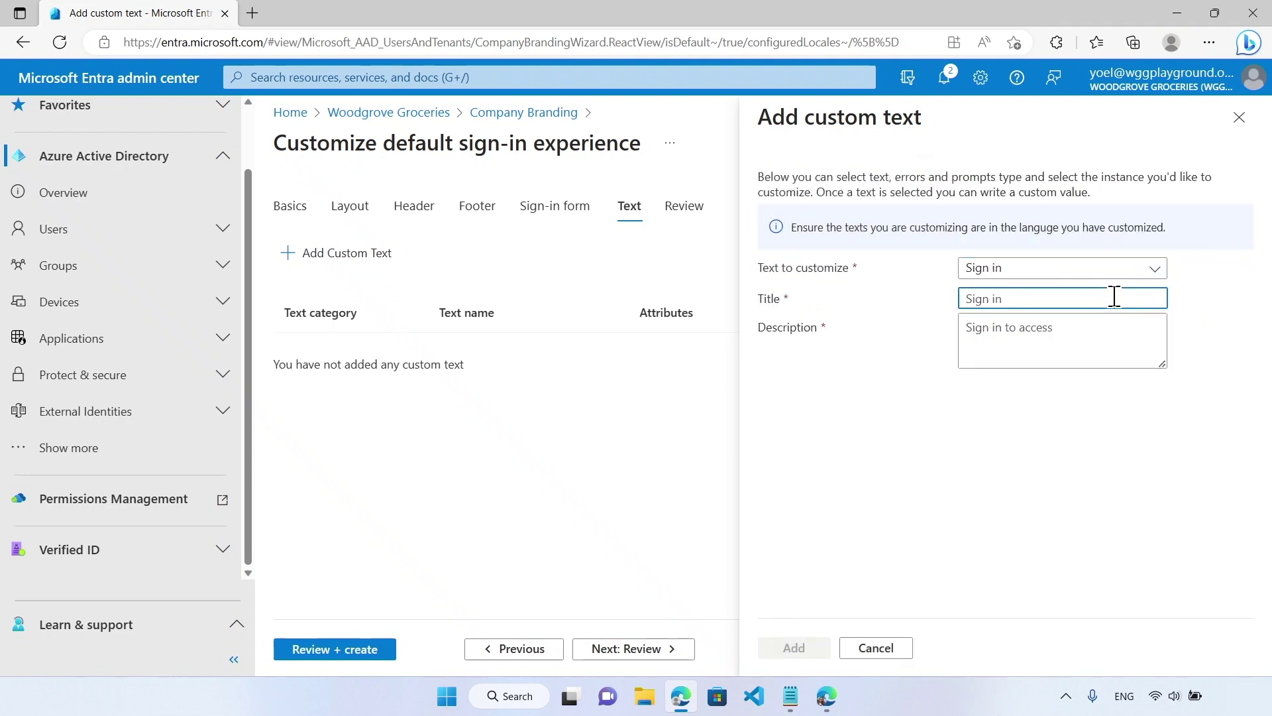
{"action": "type", "text": "Login"}
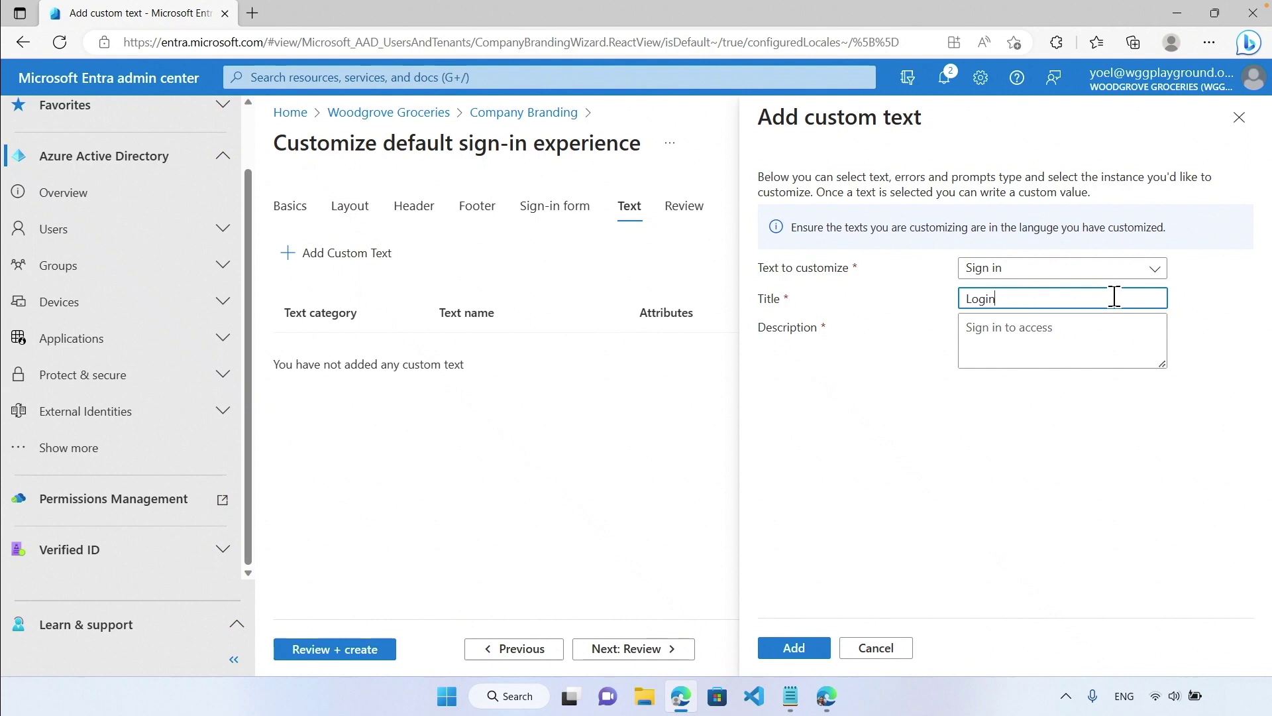
{"action": "key", "text": "Left"}
{"action": "key", "text": "Left"}
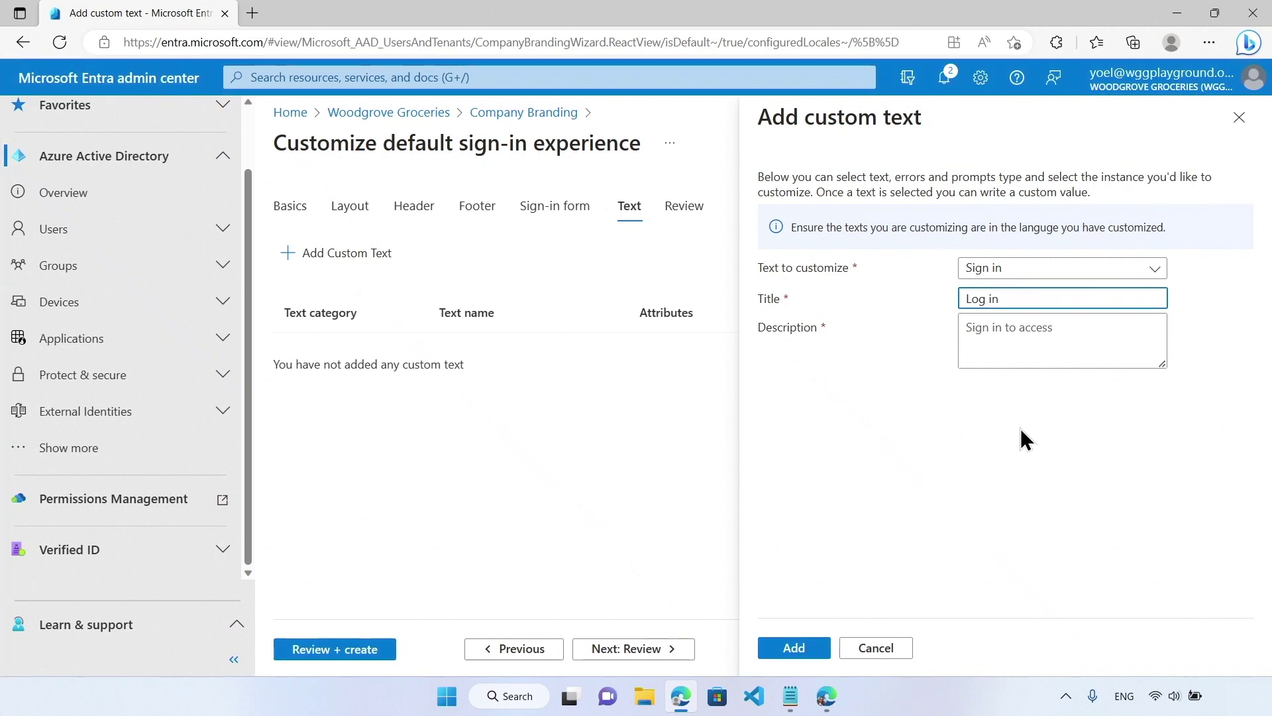
{"action": "left_click", "coordinate": [875, 647]}
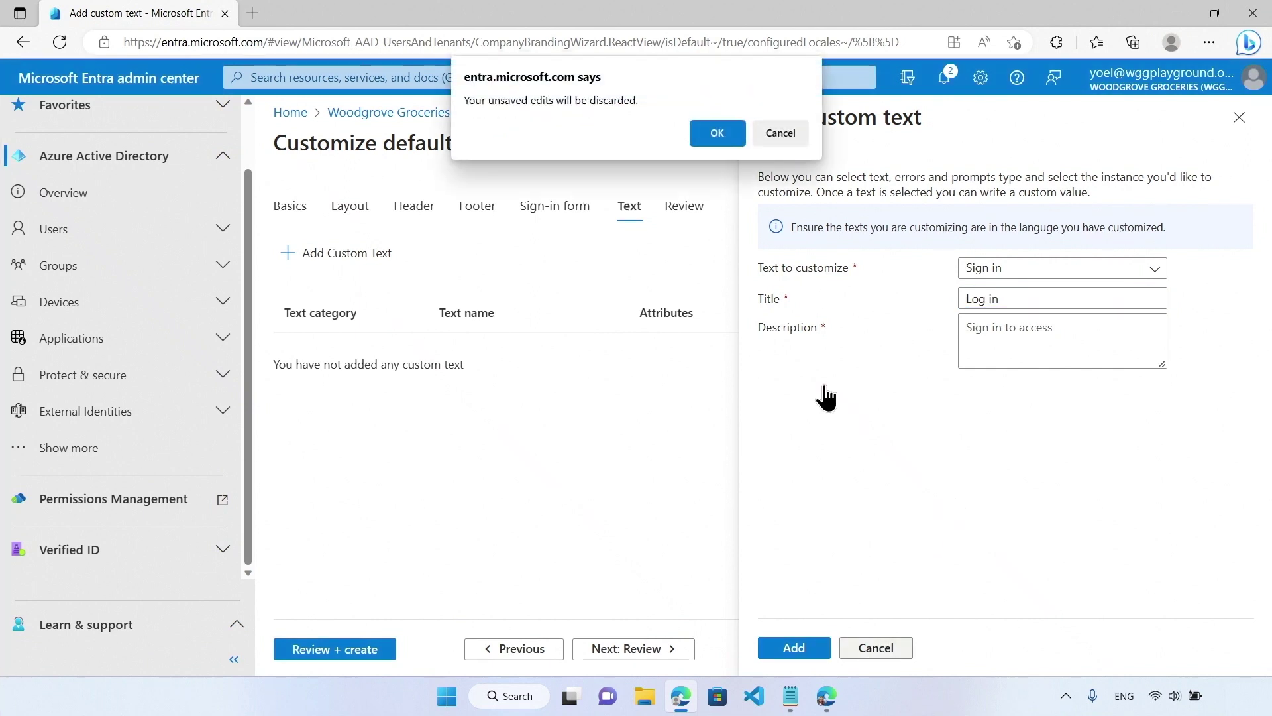
{"action": "left_click", "coordinate": [718, 138]}
Proceed to review and create the default sign-in customization
{"action": "left_click", "coordinate": [381, 654]}
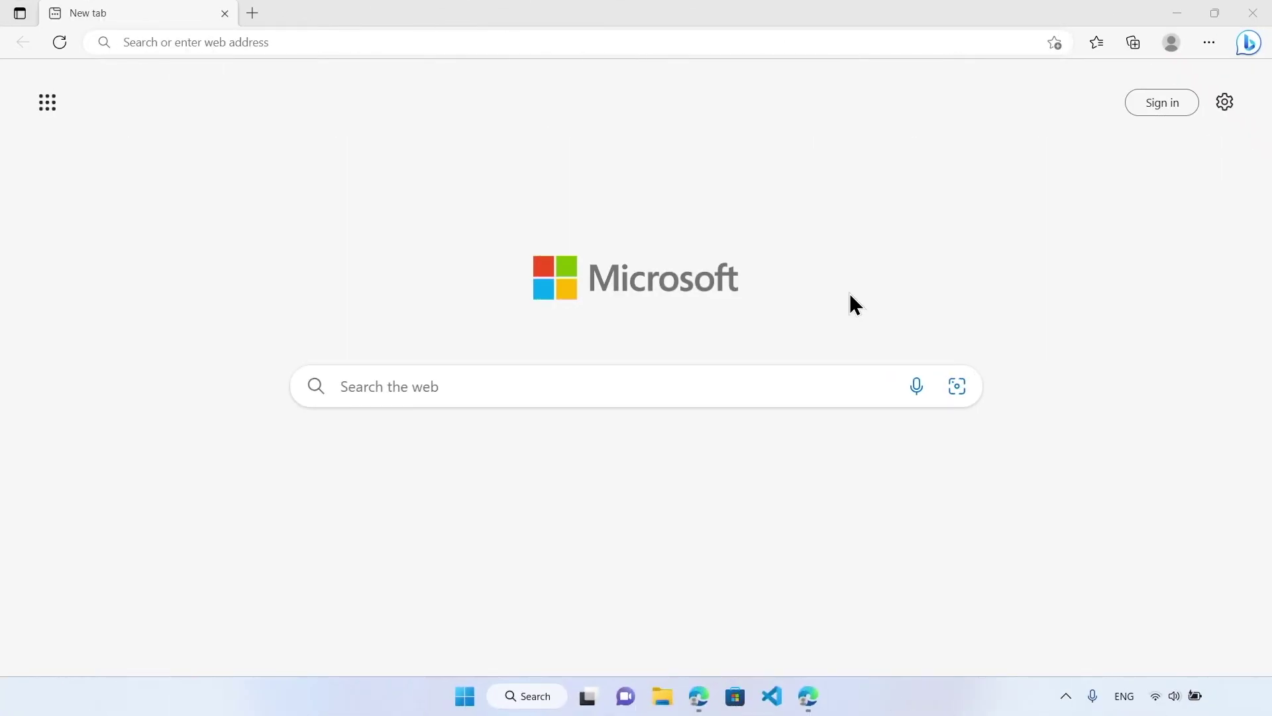
Go to the Woodgrove Groceries demo site at wggdemo.net in the browser
{"action": "left_click", "coordinate": [845, 42]}
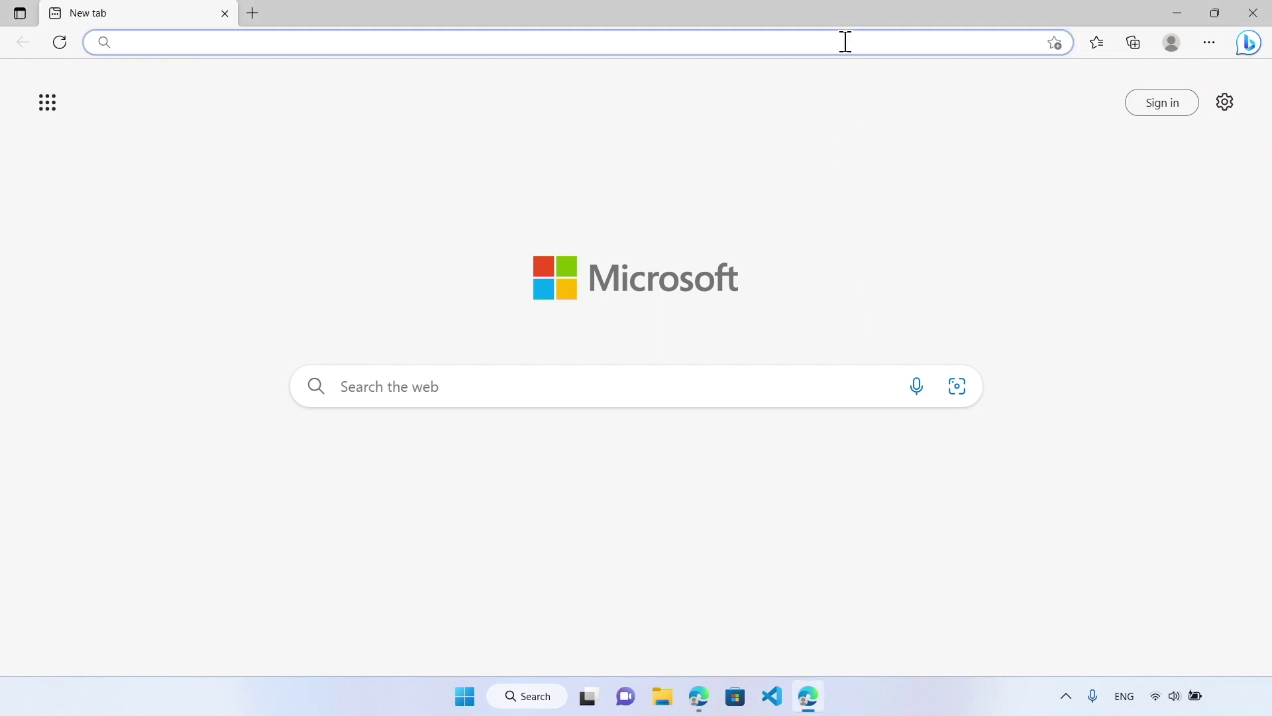
{"action": "type", "text": "wggdemo."}
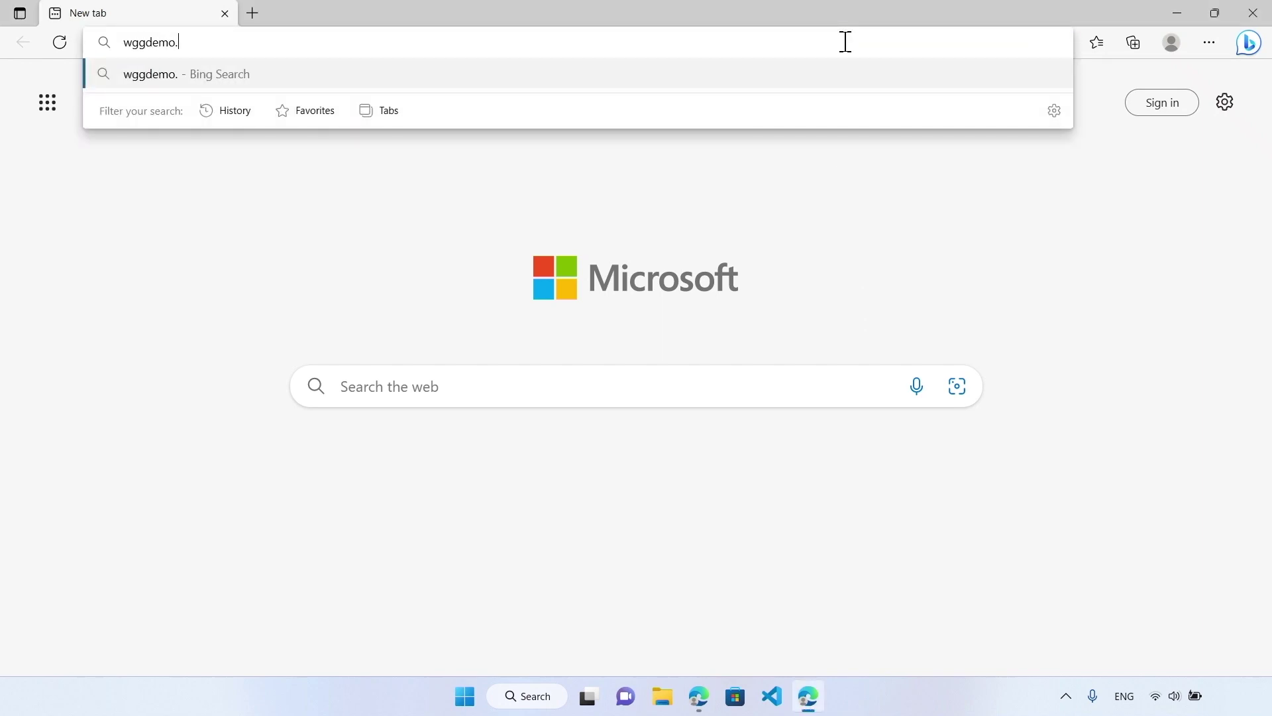
{"action": "type", "text": "net"}
{"action": "key", "text": "Return"}
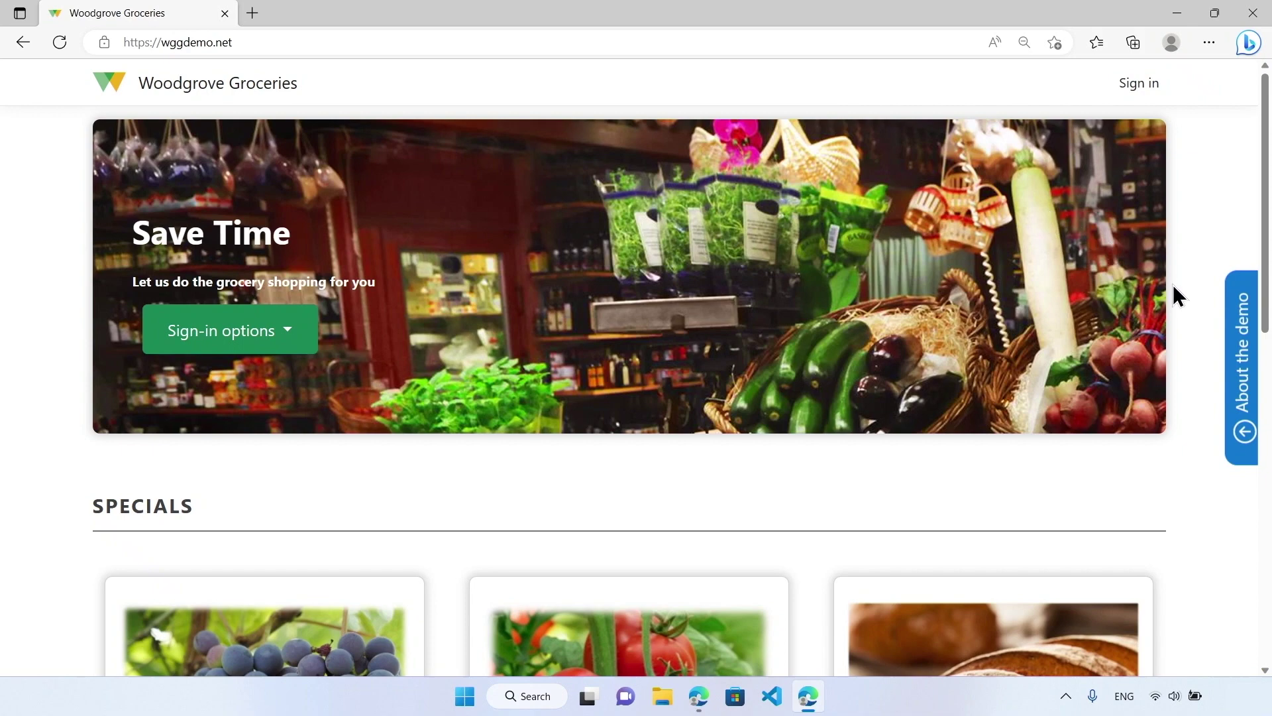
Look over the grocery site's home page and open its sign-in page
{"action": "scroll", "coordinate": [1173, 286], "scroll_direction": "down", "scroll_amount": 10}
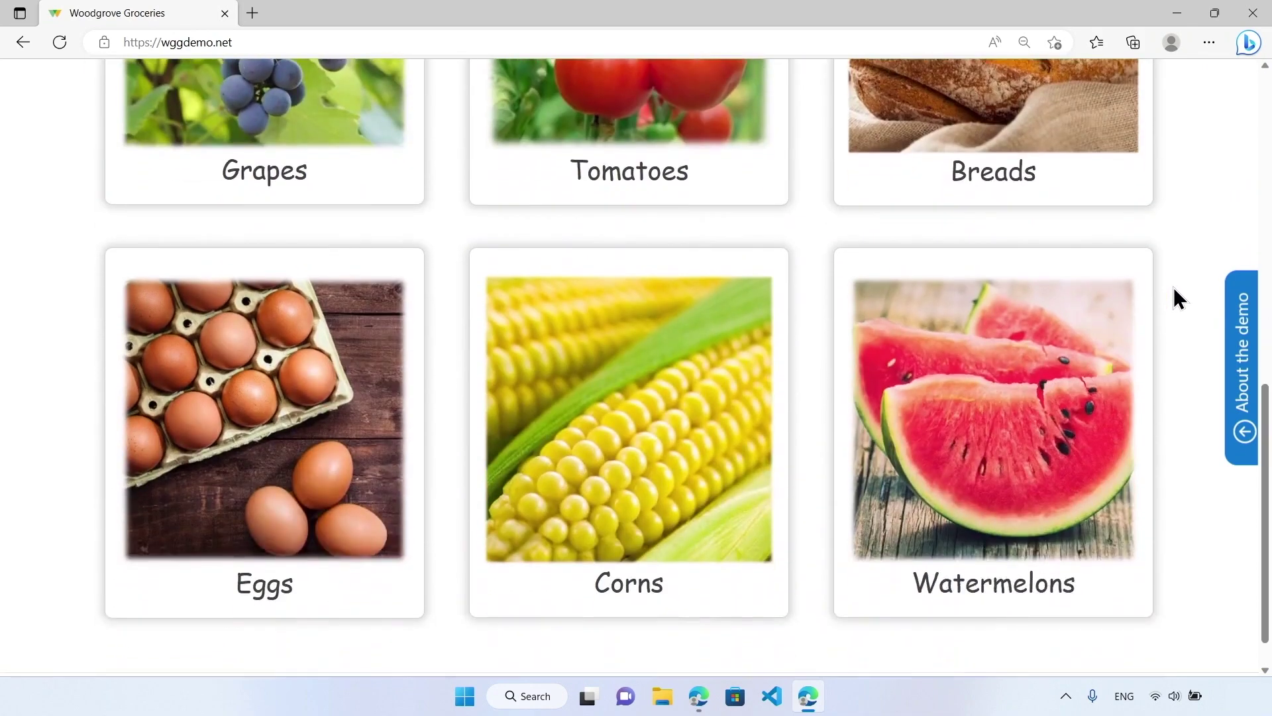
{"action": "scroll", "coordinate": [1178, 298], "scroll_direction": "up", "scroll_amount": 10}
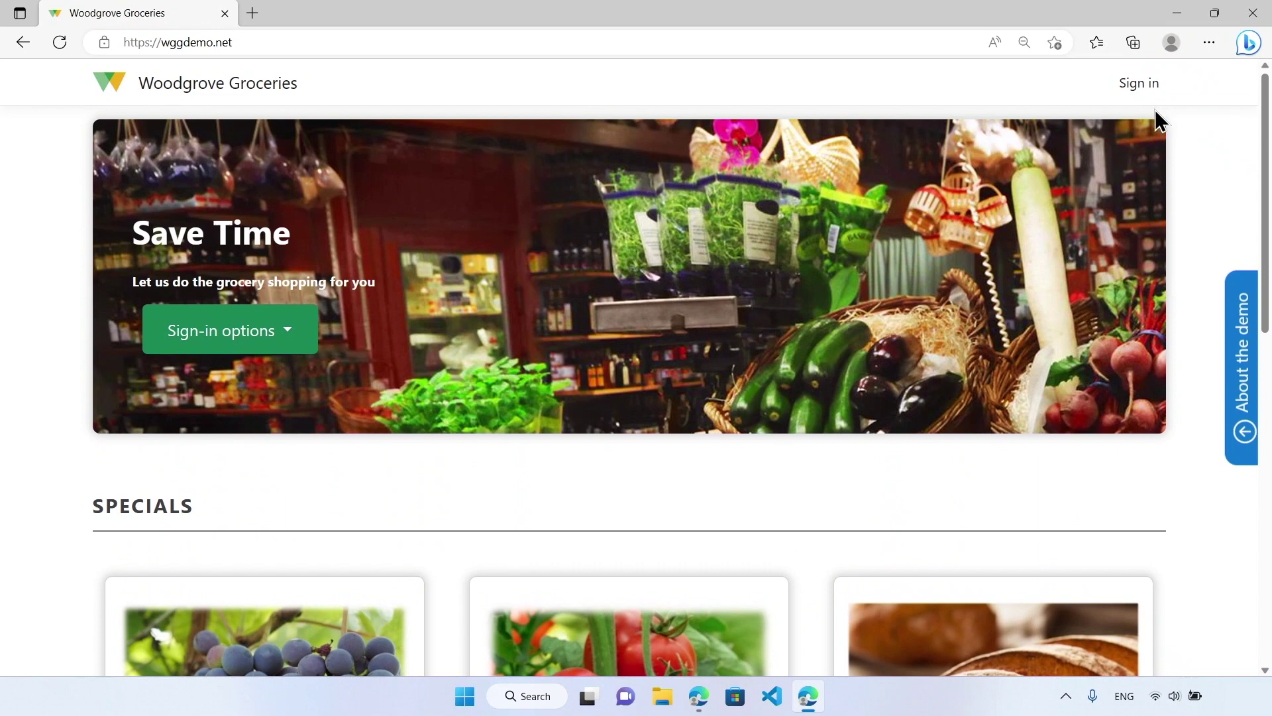
{"action": "left_click", "coordinate": [1146, 90]}
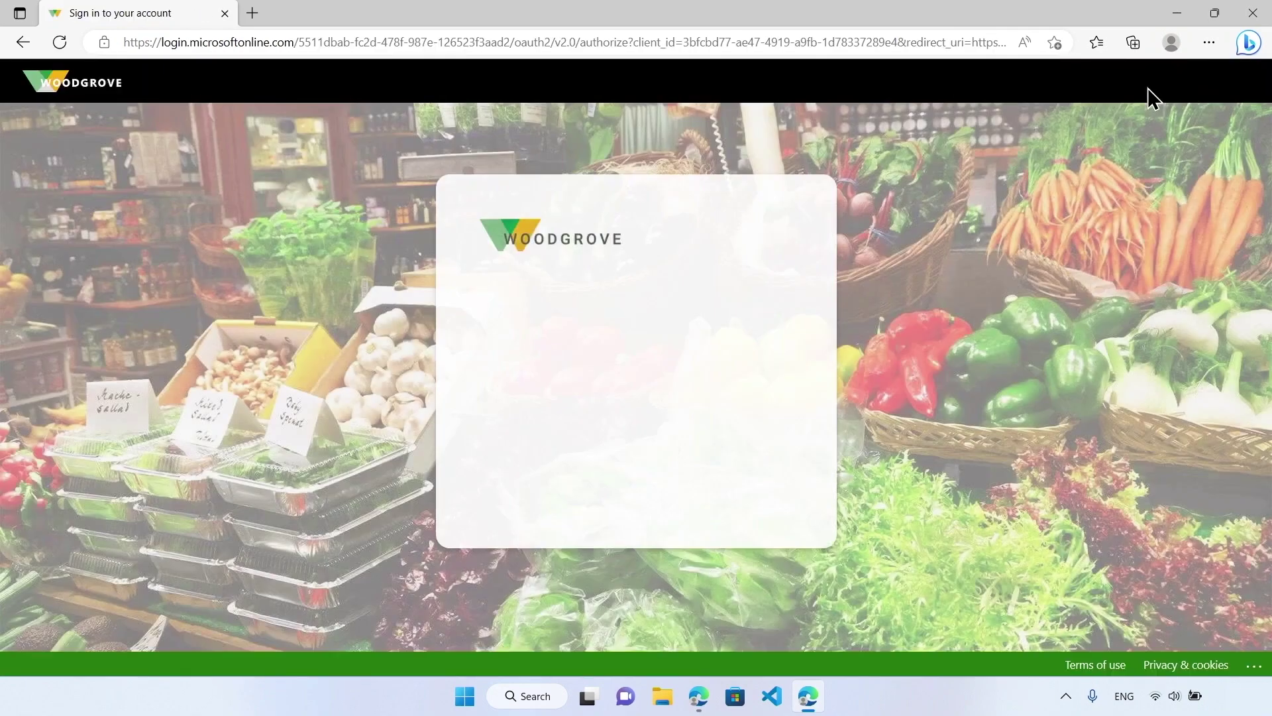